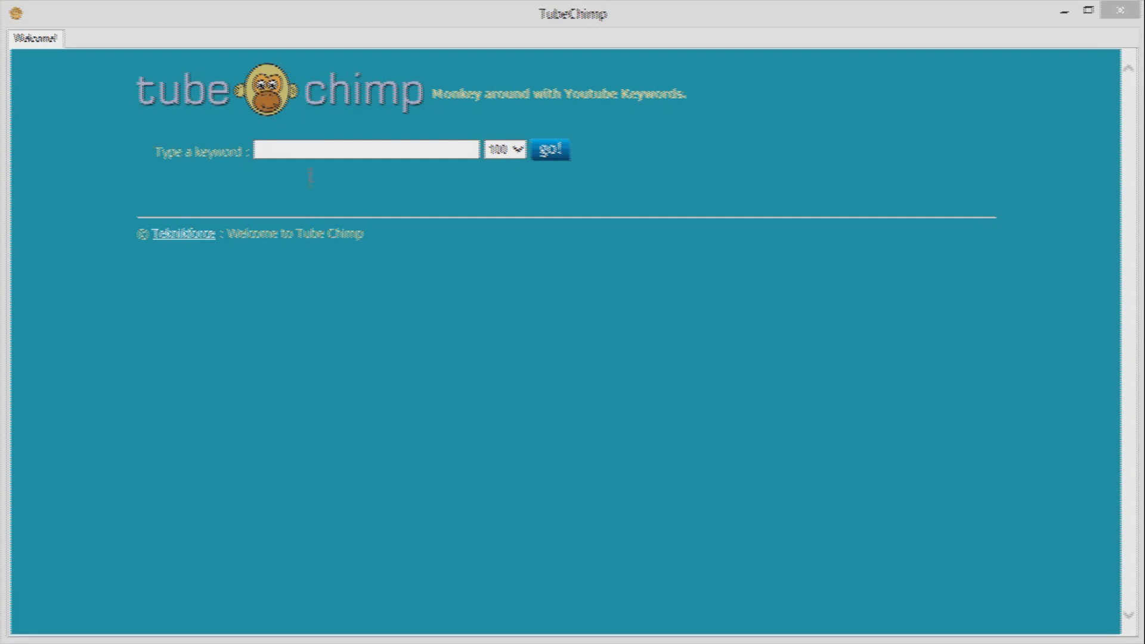
Enter the keyword monkeys and keep the fetch count at 100 keywords
click(309, 155)
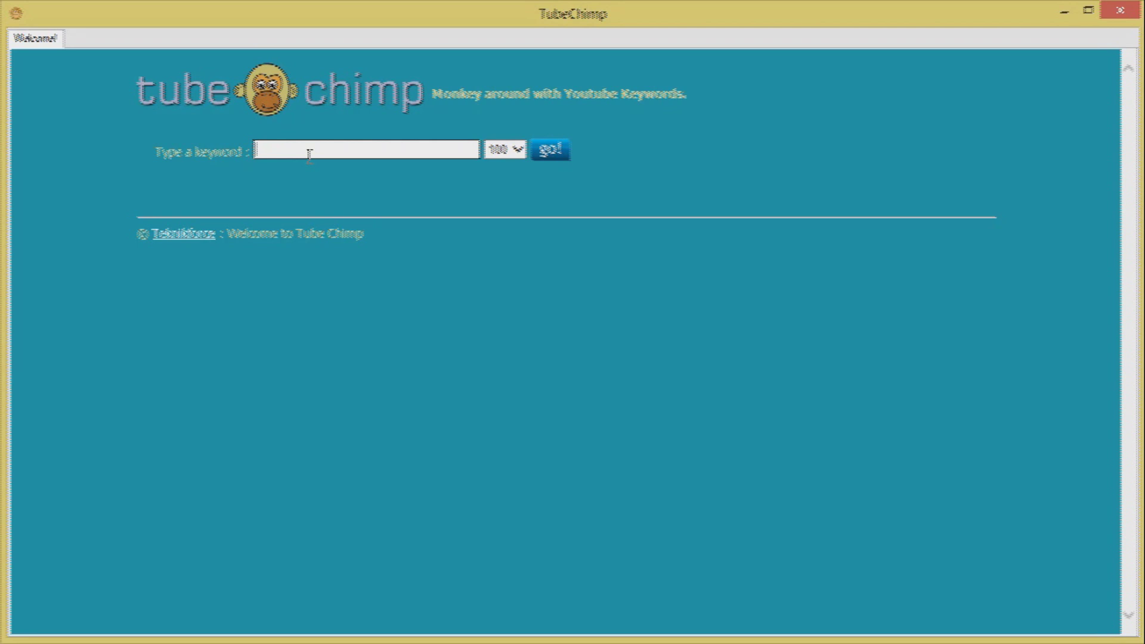
text(mi)
text(t)
text(keys)
click(516, 151)
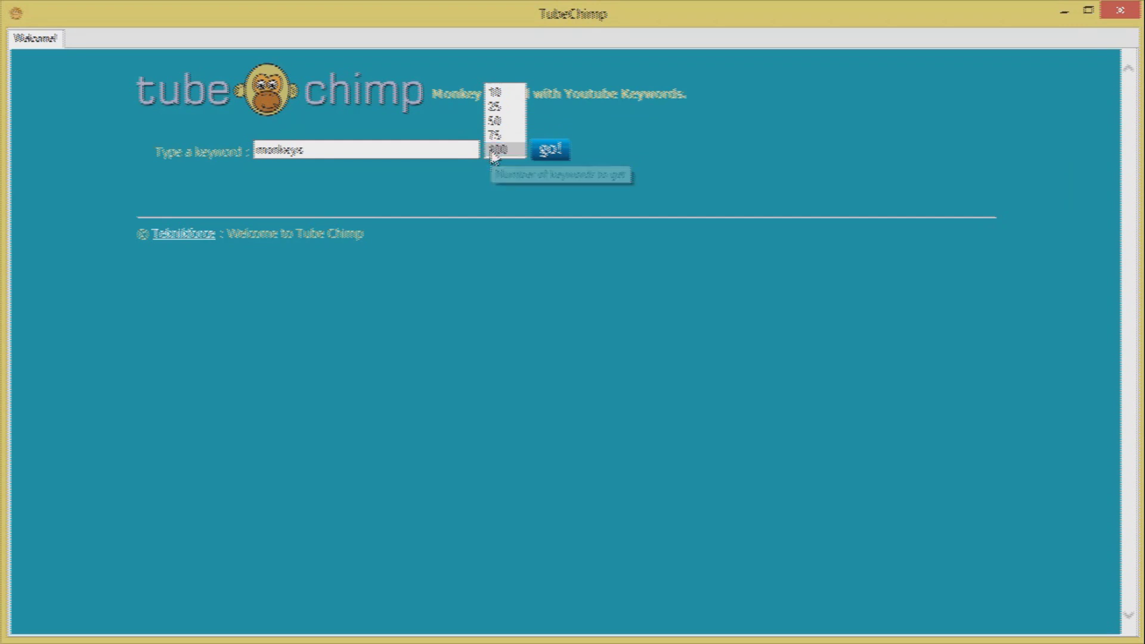
click(491, 150)
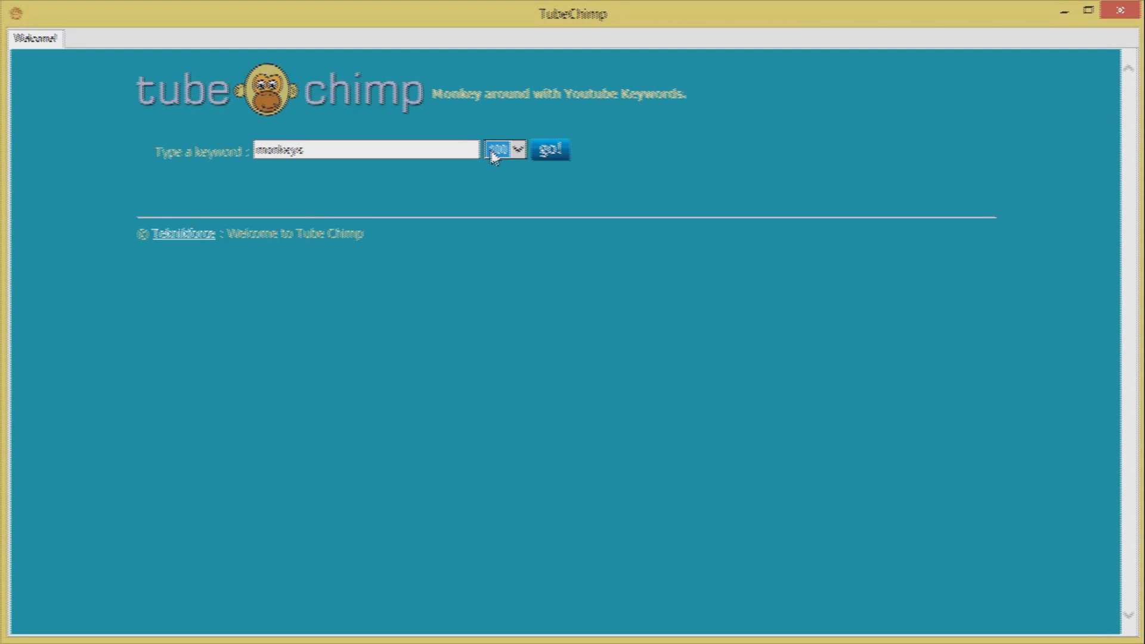
Run the monkeys search and review the Keywords Found table with its Searches est. column
click(547, 164)
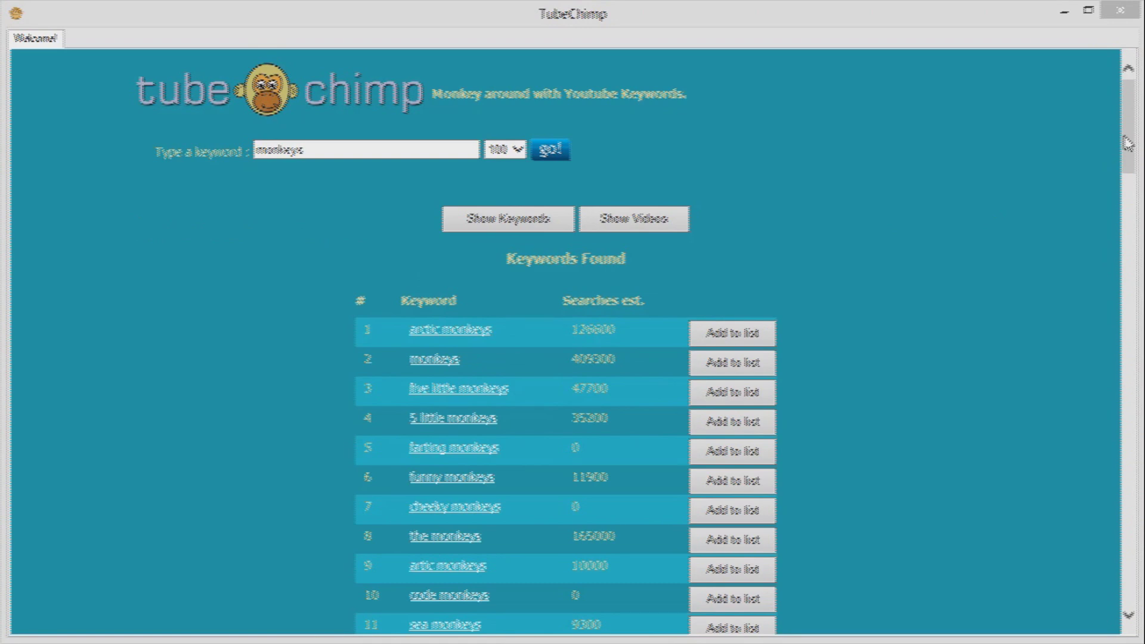
mouse_move(1127, 143)
mouse_down()
mouse_move(1126, 253)
mouse_move(1118, 167)
mouse_up()
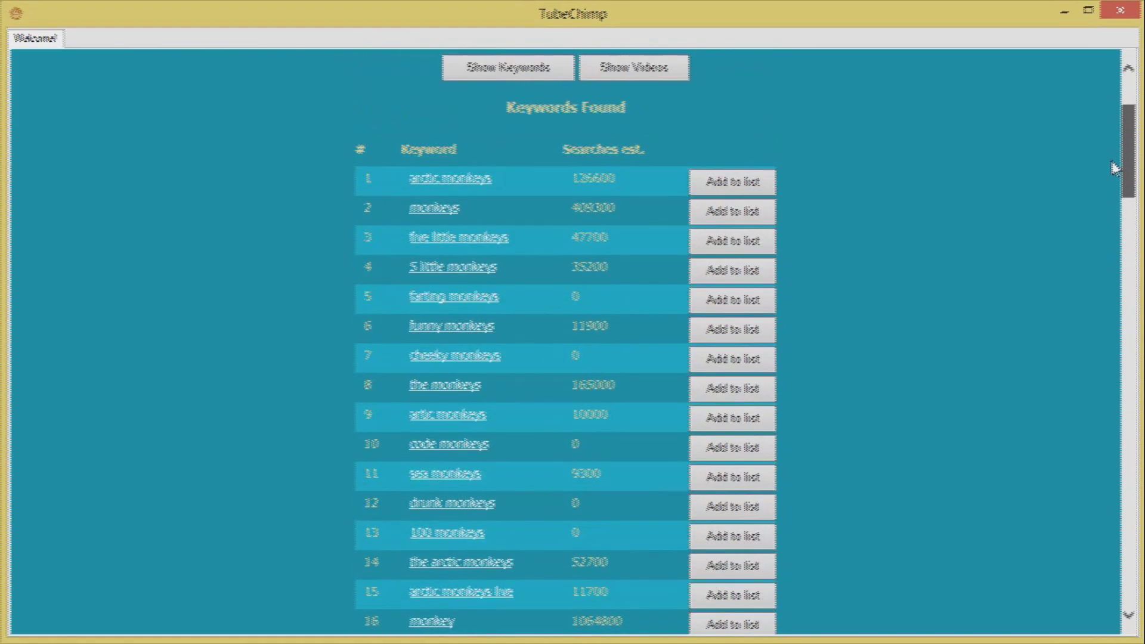
drag(564, 152, 638, 152)
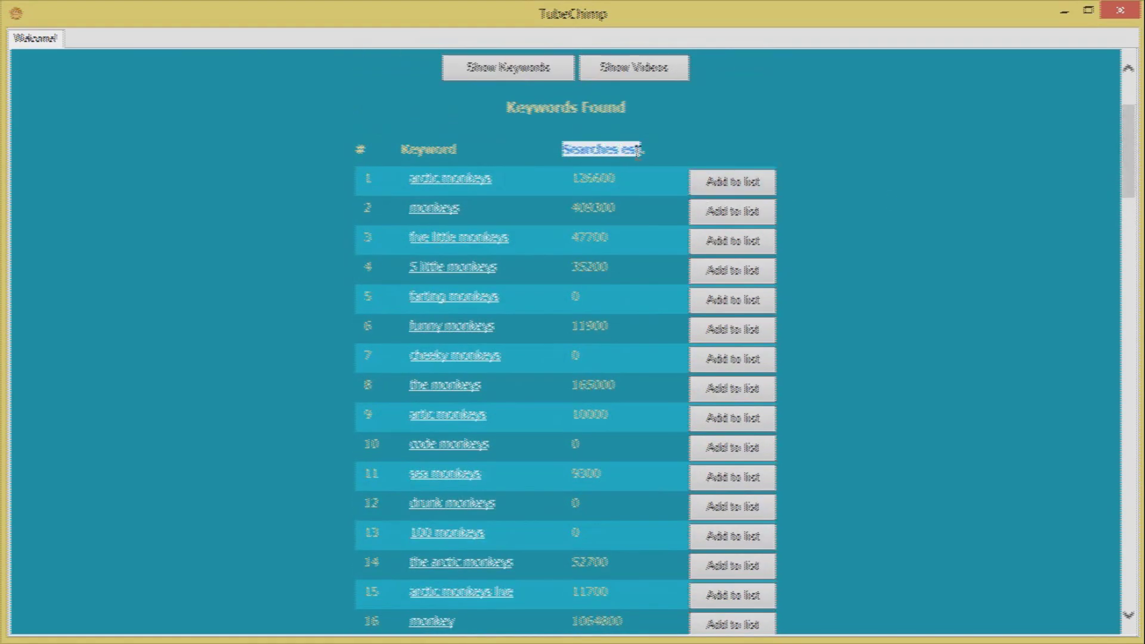
click(578, 182)
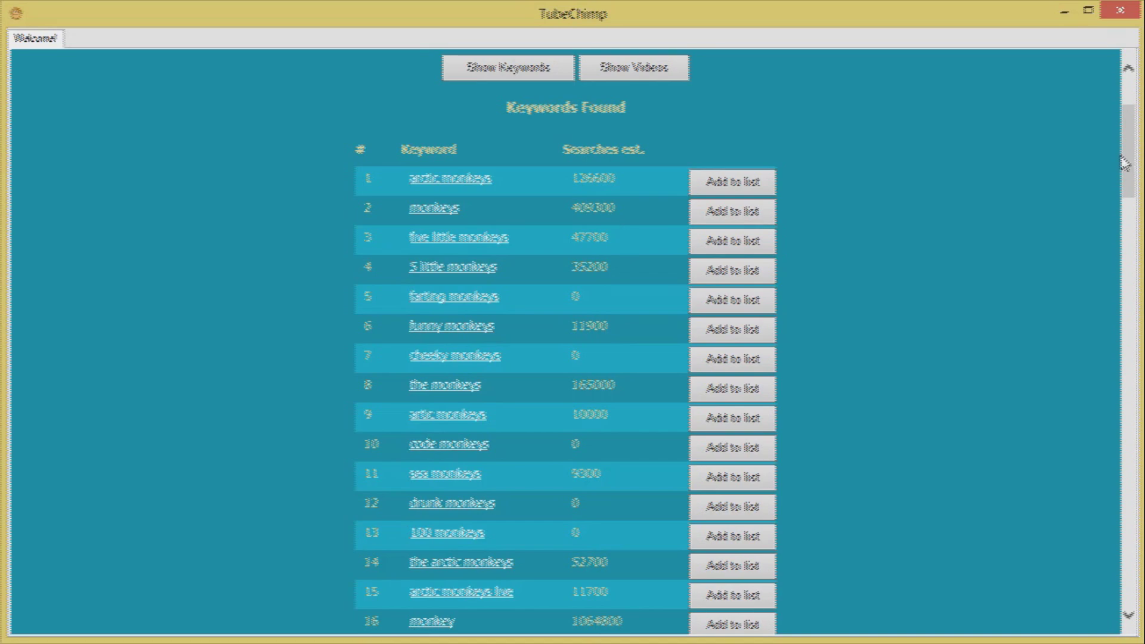
mouse_move(1123, 162)
mouse_down()
mouse_move(1103, 481)
mouse_move(1127, 565)
mouse_up()
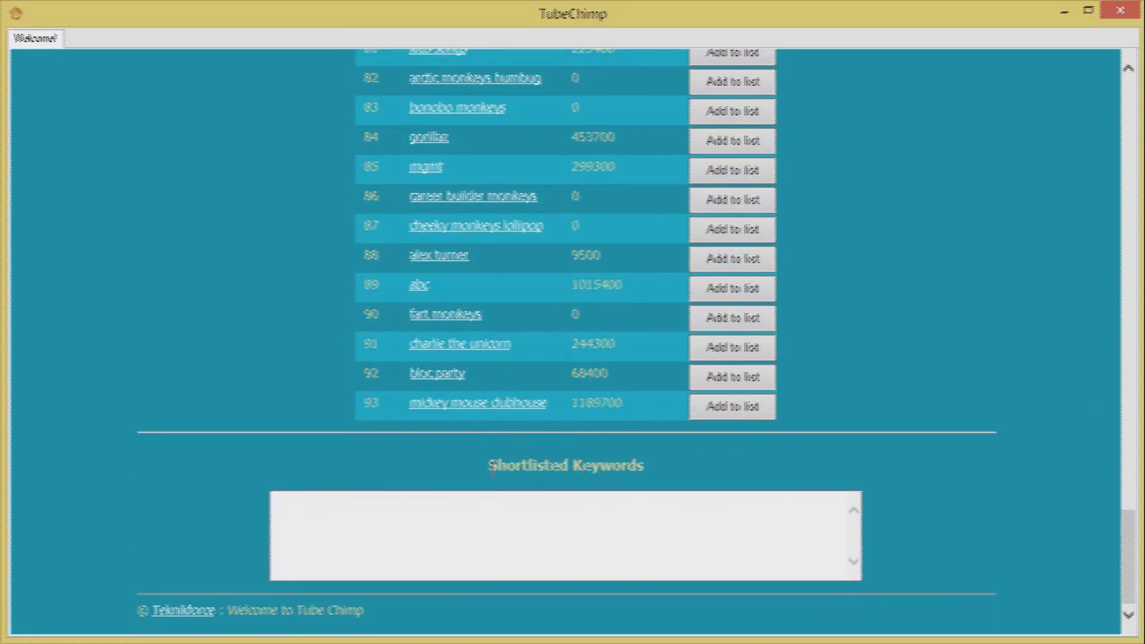
Add arctic monkeys, five little monkeys, farting monkeys and funny monkeys to the shortlist
drag(489, 467, 634, 468)
click(634, 467)
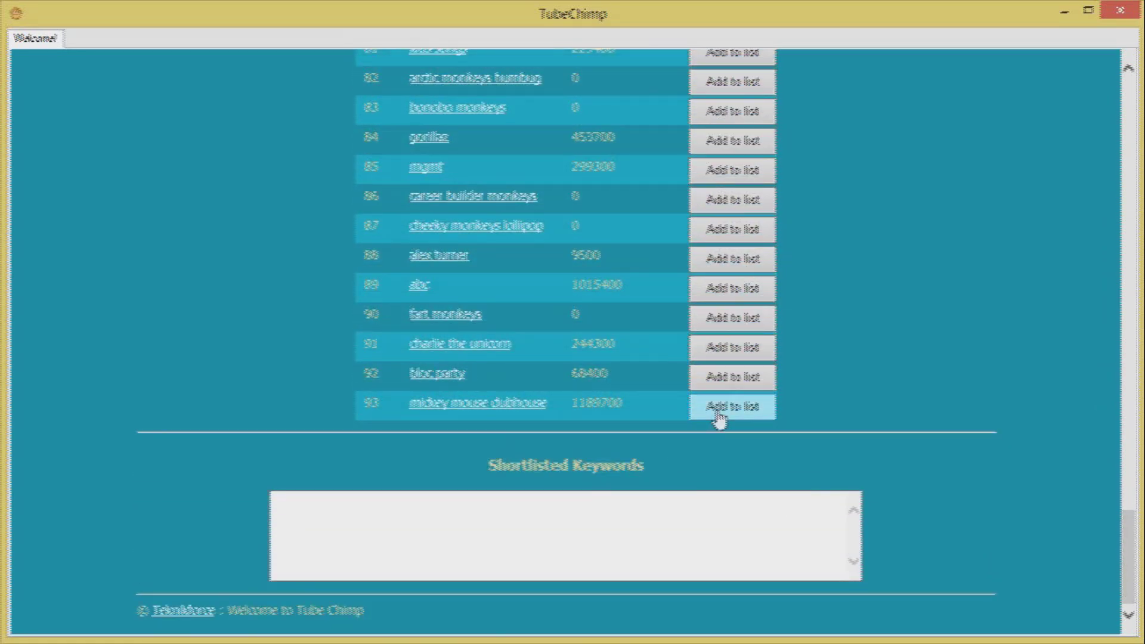
drag(1124, 542, 1111, 161)
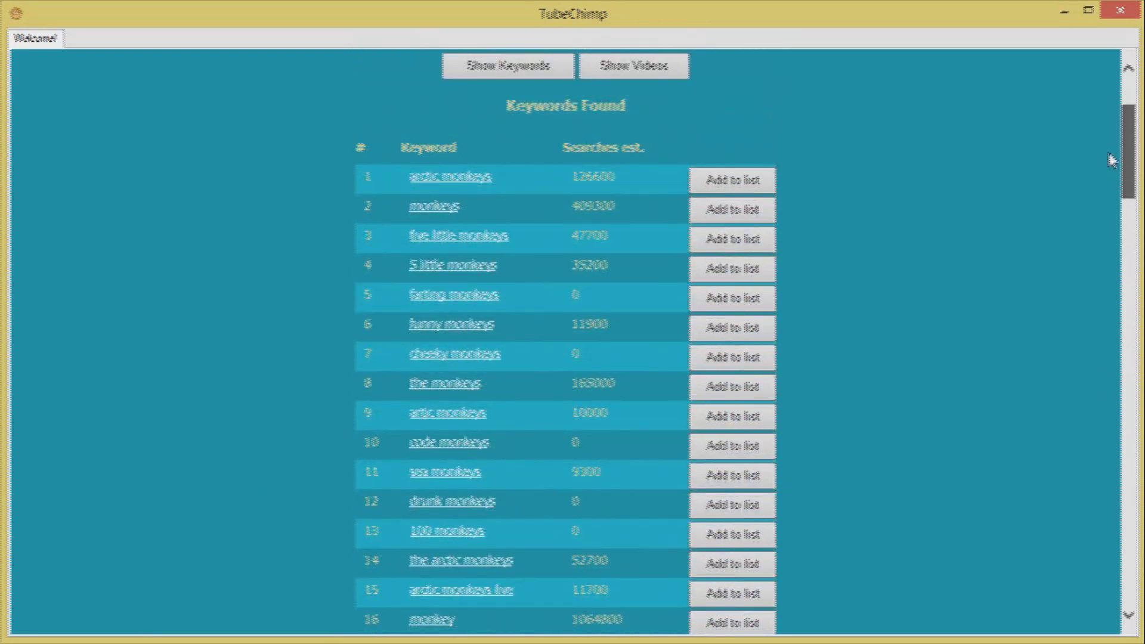
click(759, 183)
click(757, 238)
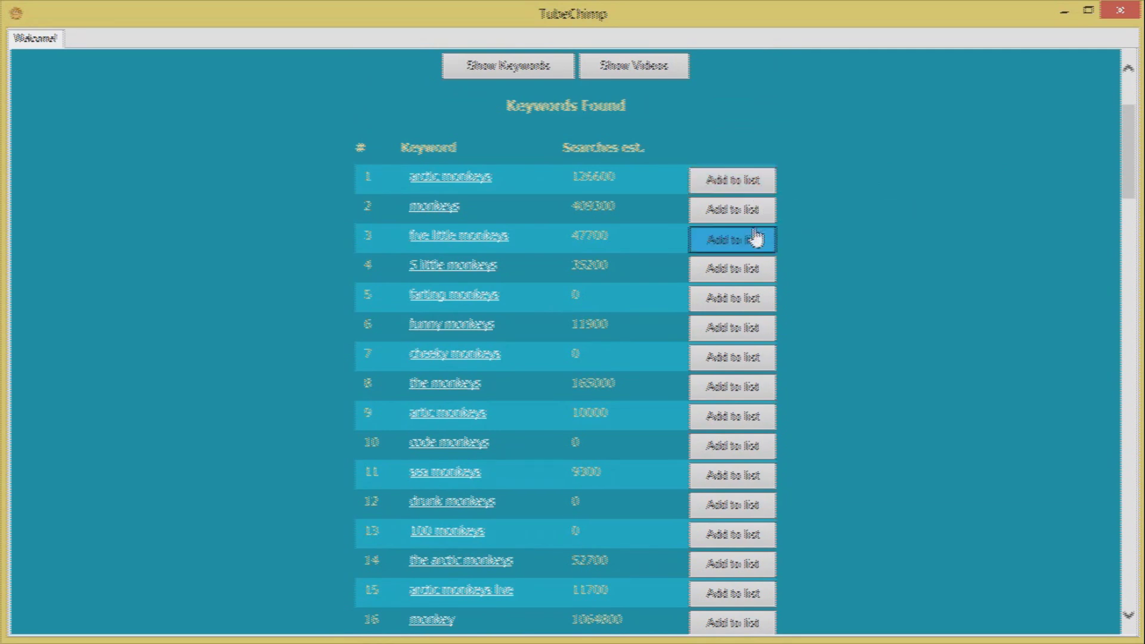
click(746, 297)
click(750, 339)
drag(1130, 143, 1131, 591)
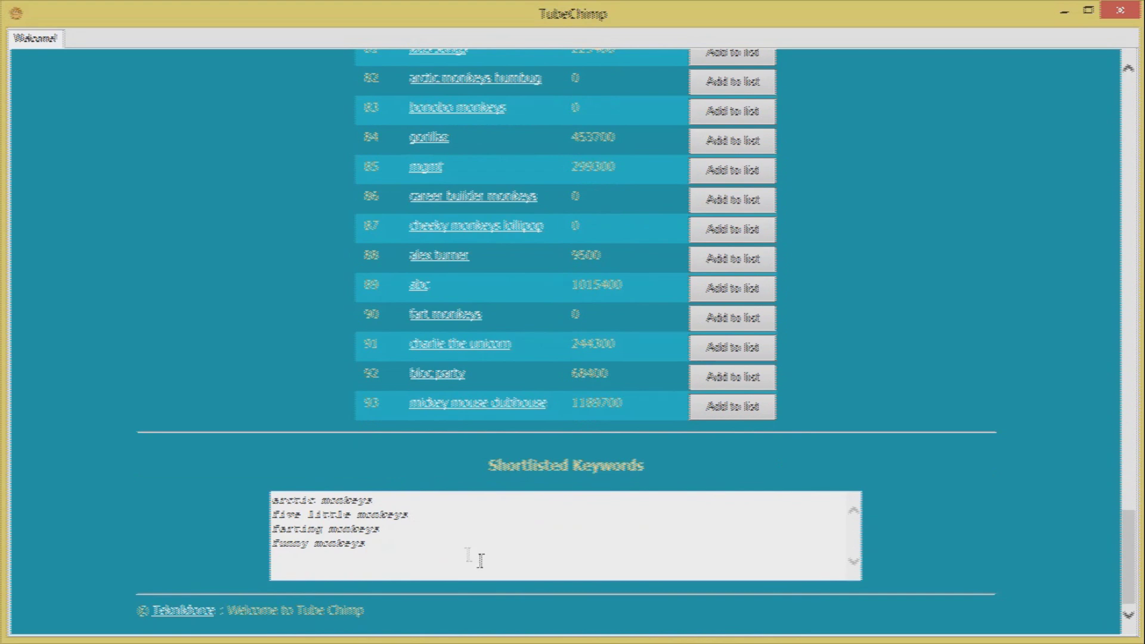
drag(1133, 572, 1109, 124)
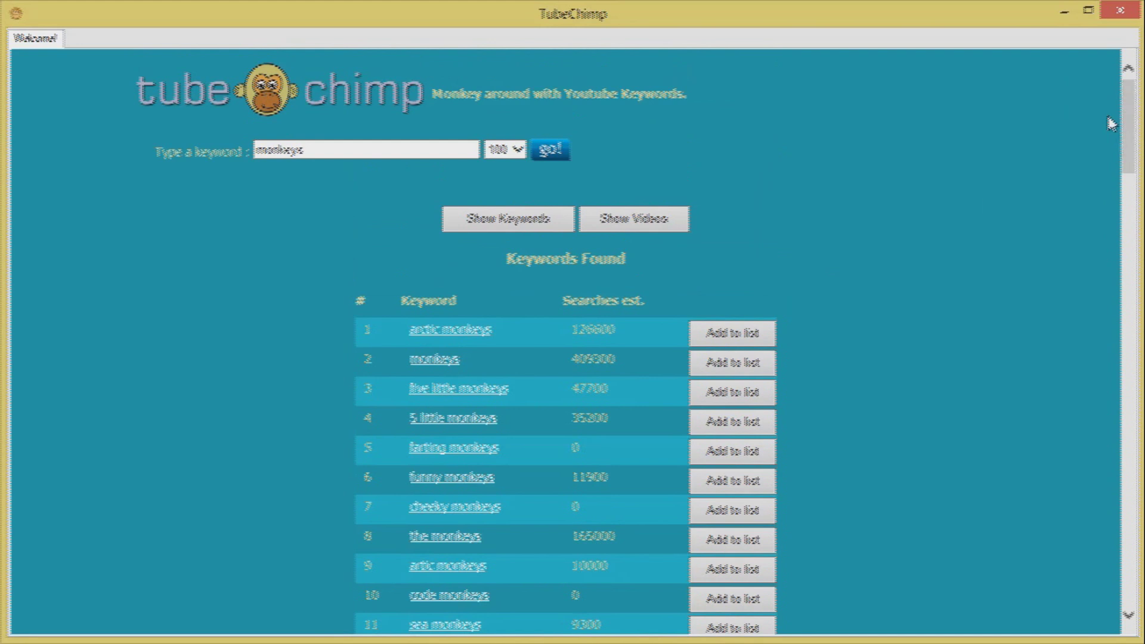
Show the Videos Found list for monkeys and review titles like 'Monkey cooperation and fairness'
click(636, 228)
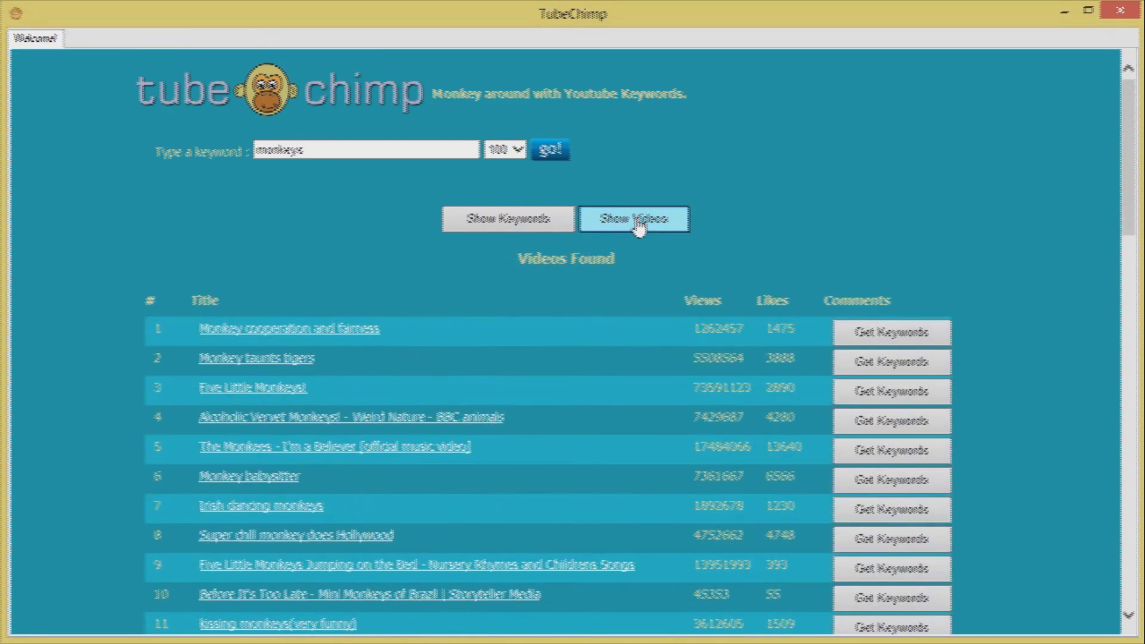
mouse_move(1134, 192)
mouse_down()
mouse_move(1137, 223)
mouse_move(1137, 191)
mouse_up()
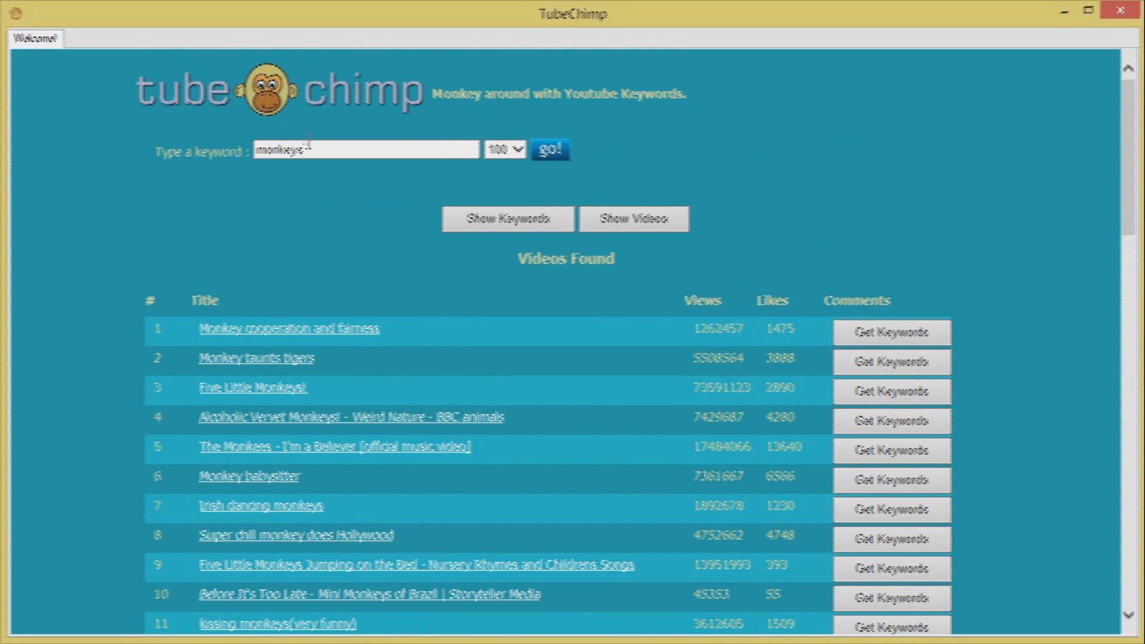
drag(308, 149, 257, 152)
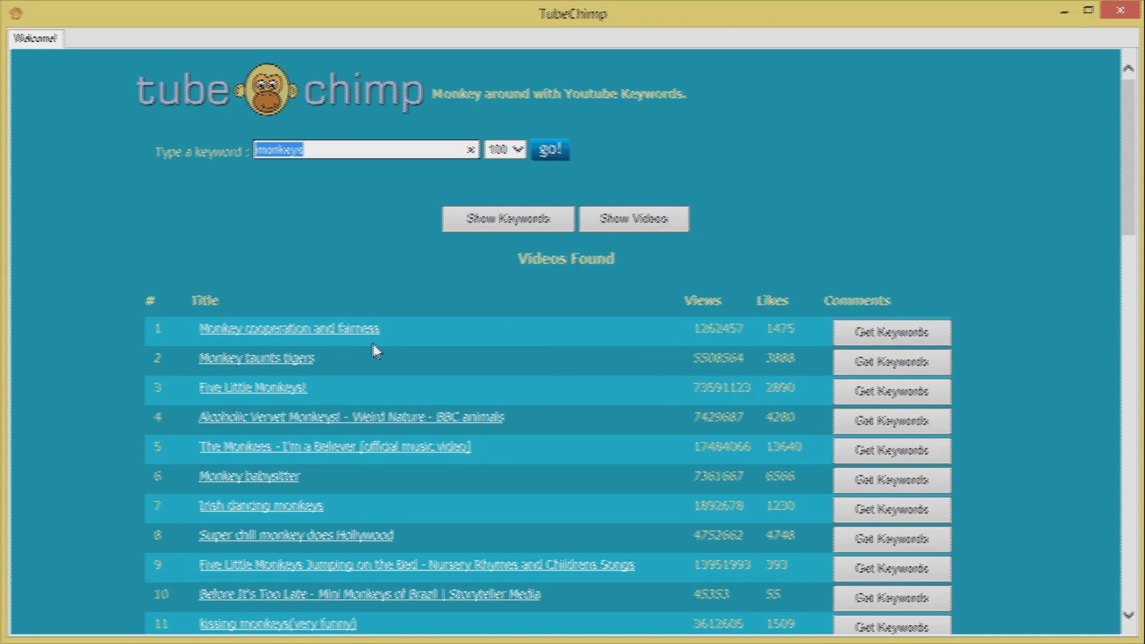
click(409, 333)
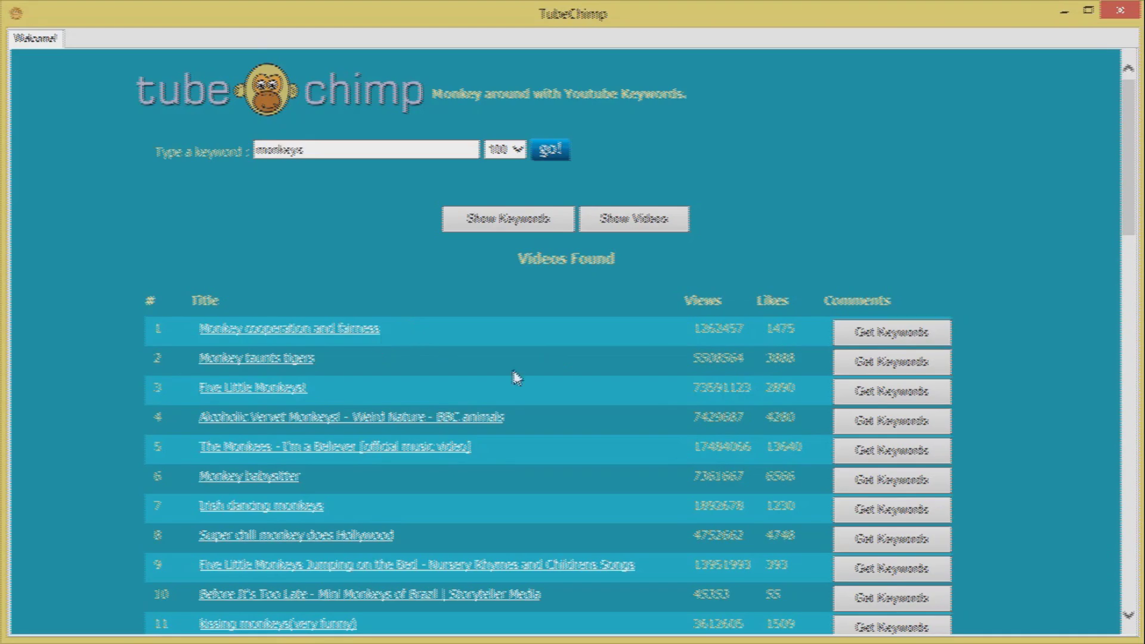
drag(1129, 197, 1098, 556)
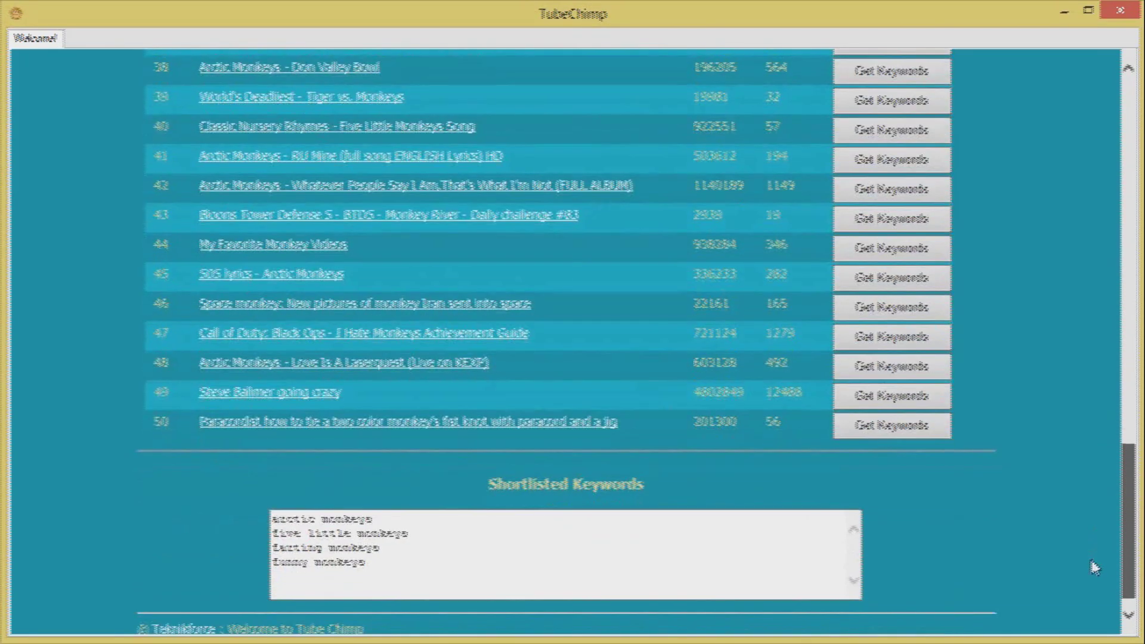
drag(1099, 555, 1093, 568)
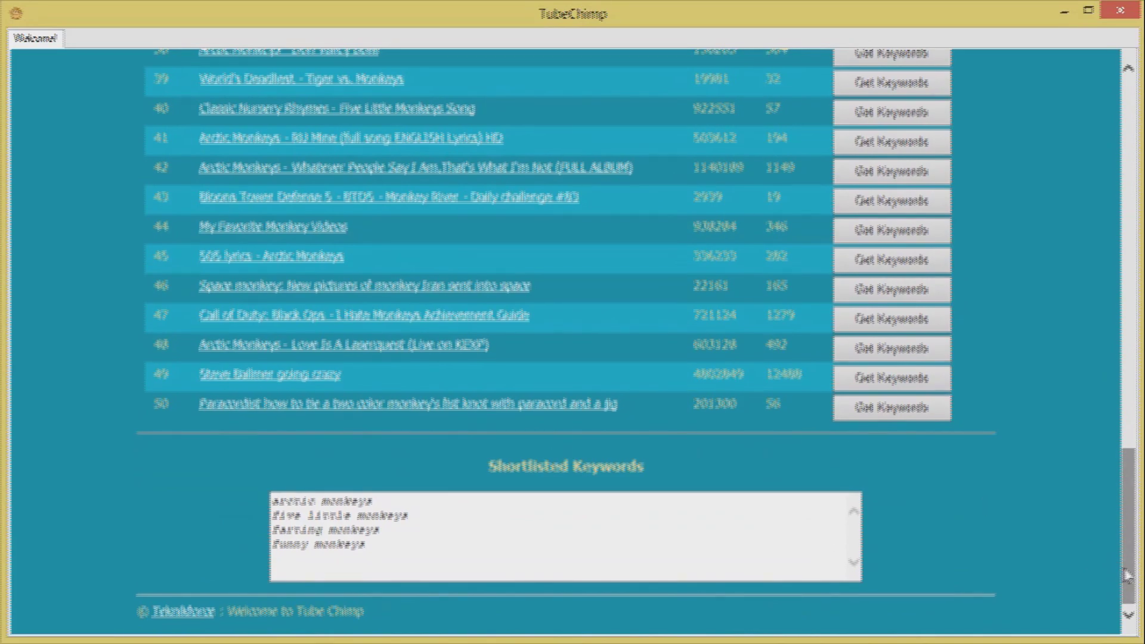
mouse_move(1115, 565)
mouse_down()
mouse_move(1100, 254)
mouse_move(1109, 207)
mouse_up()
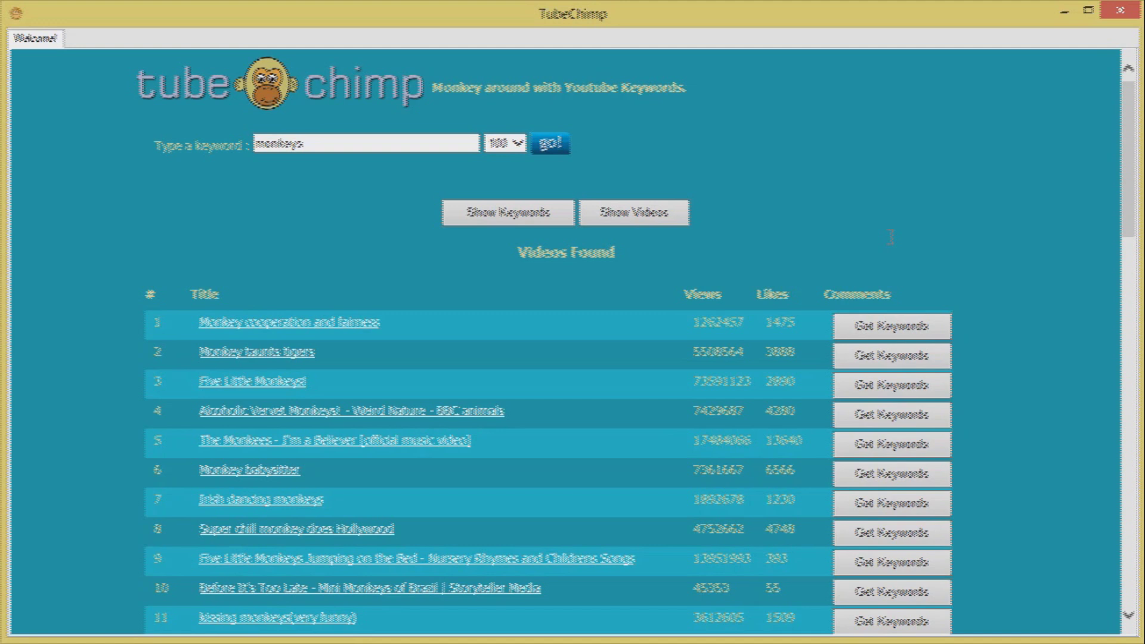
drag(385, 327, 202, 324)
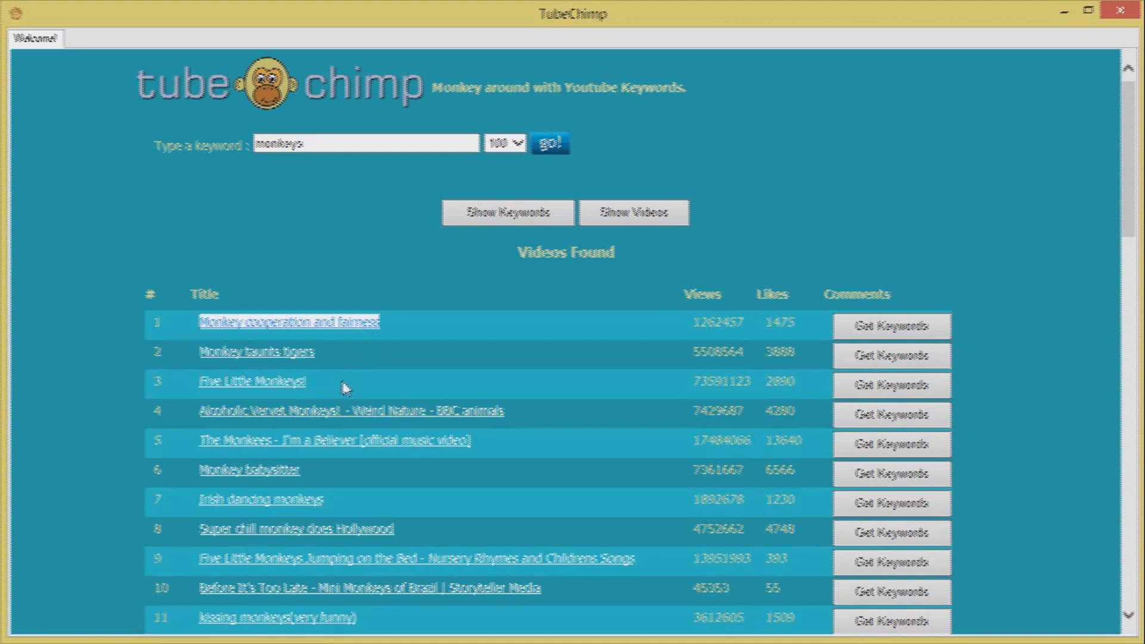
Review the Monkey taunts tigers row, its title and view count, before requesting its keywords
drag(343, 367, 204, 371)
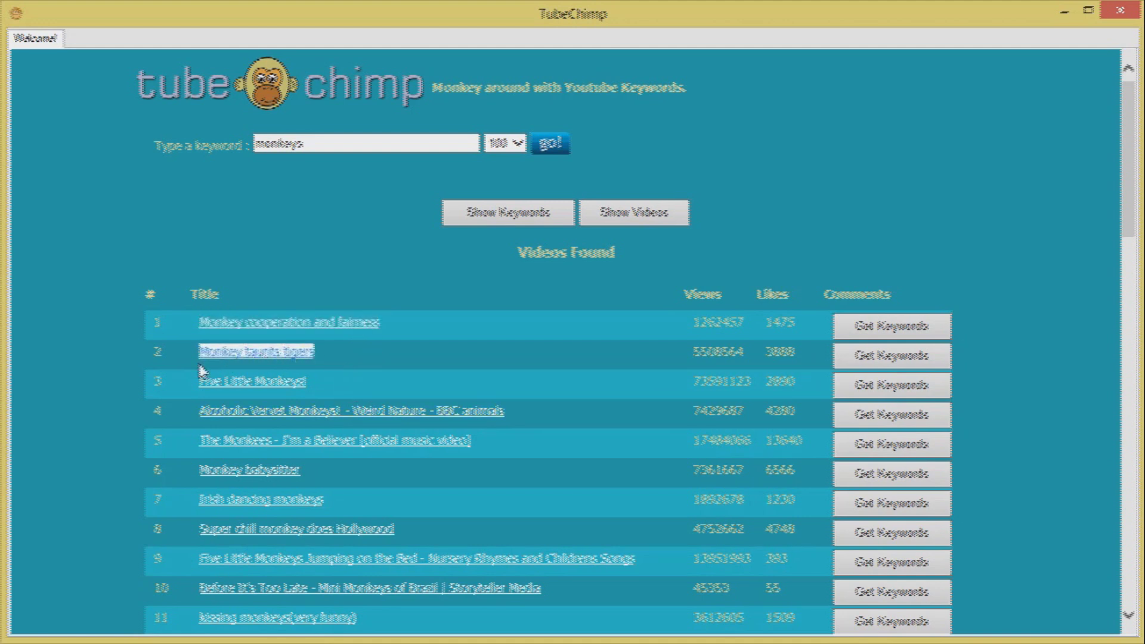
click(380, 367)
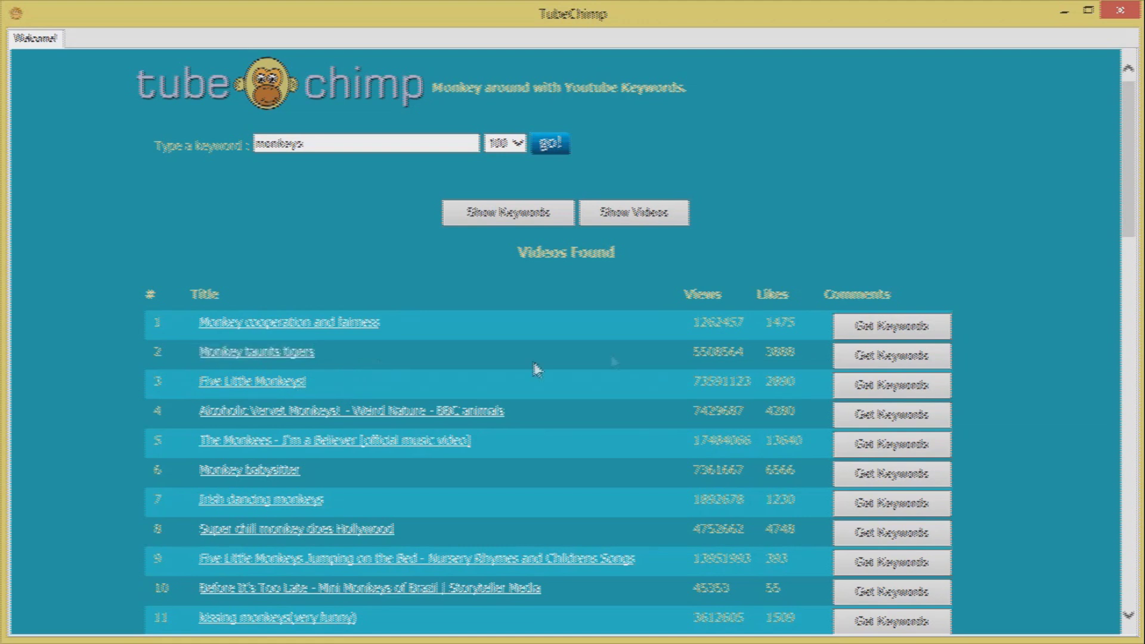
drag(697, 353, 795, 355)
click(769, 353)
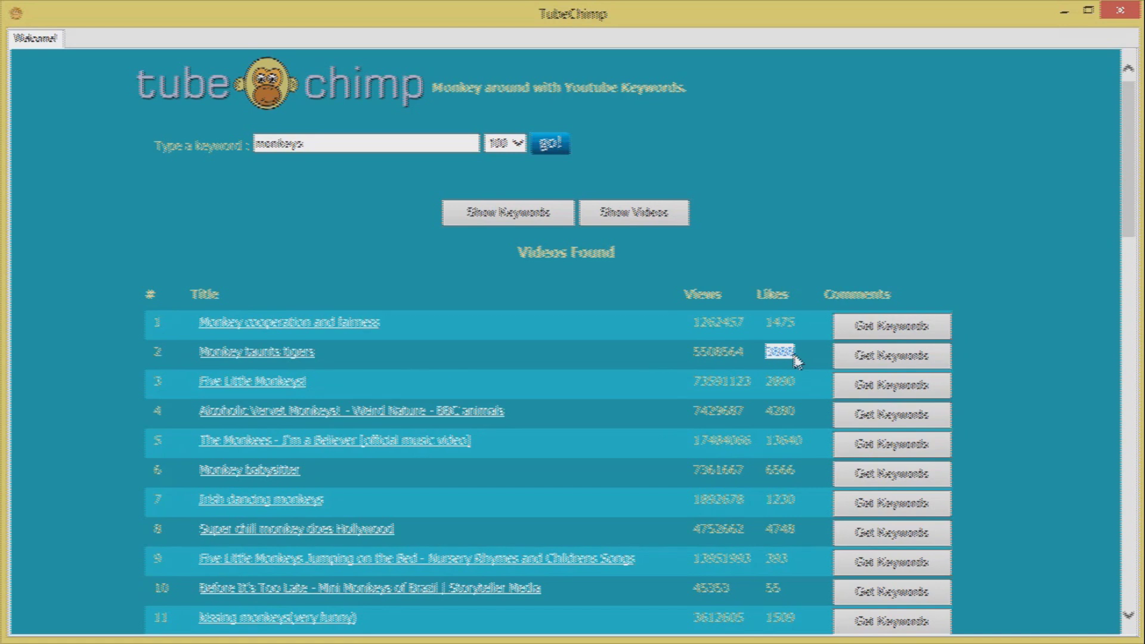
drag(794, 358, 218, 366)
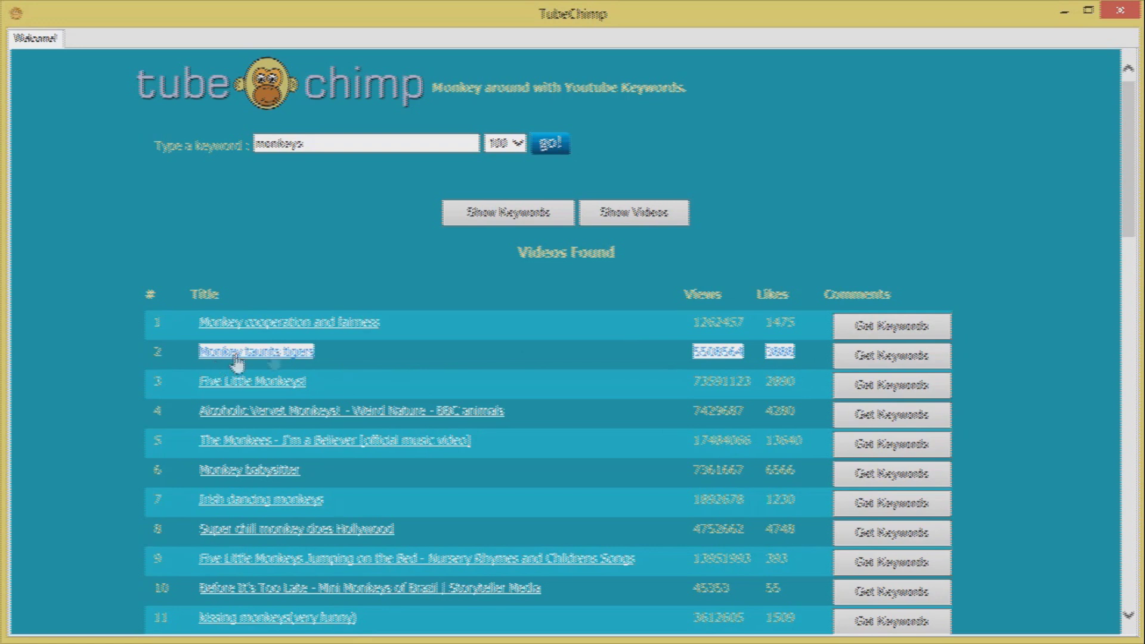
click(365, 373)
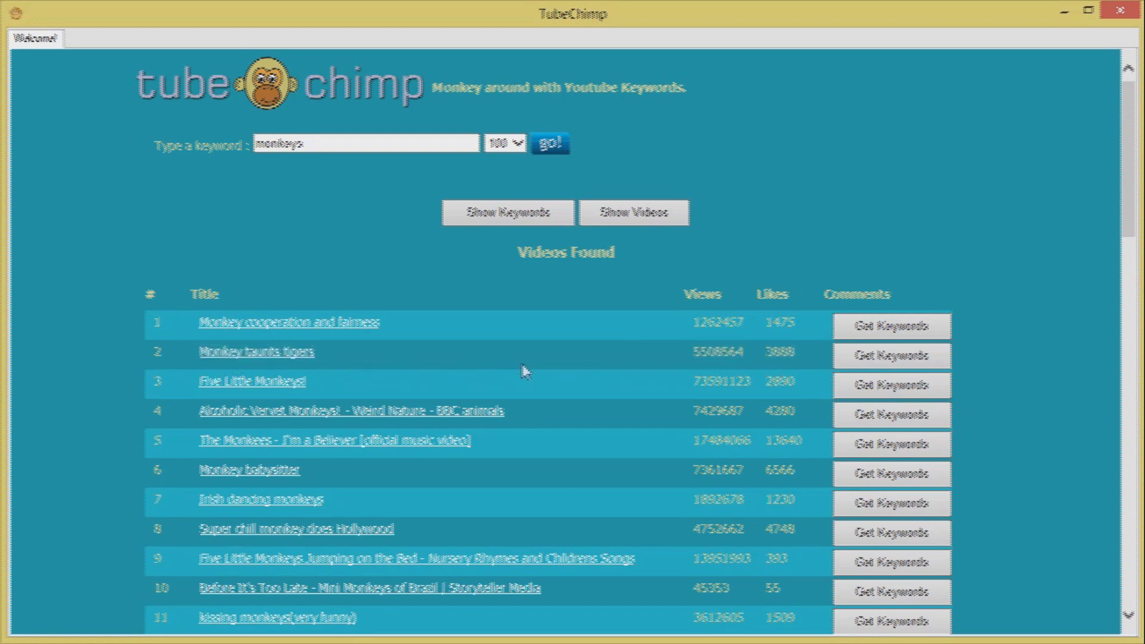
click(856, 367)
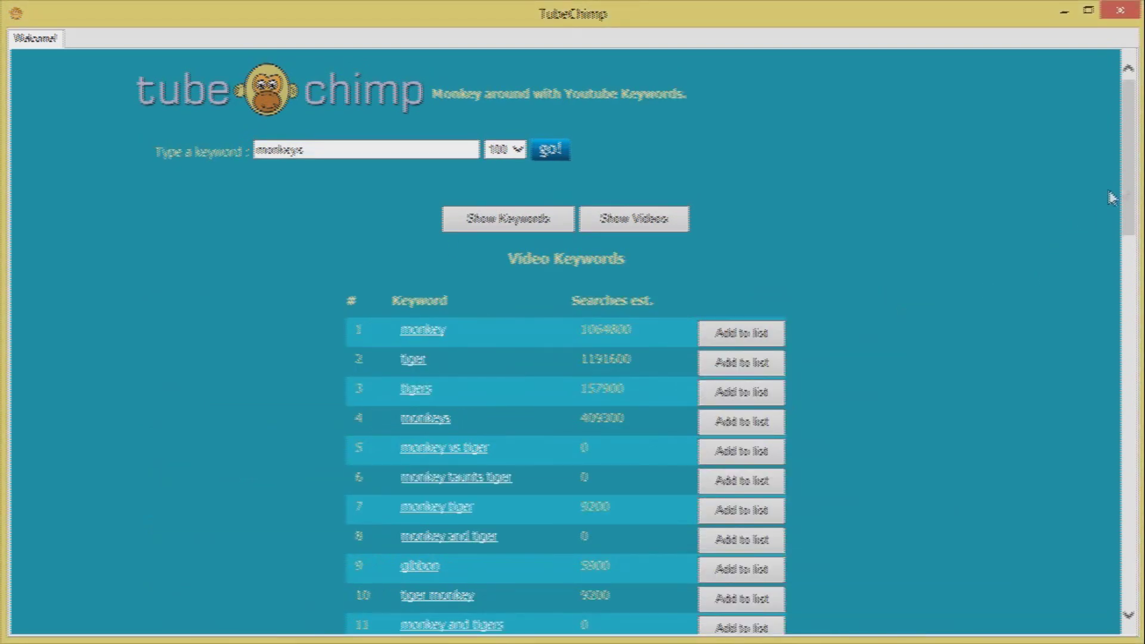
mouse_move(1127, 186)
mouse_down()
mouse_move(1115, 295)
mouse_move(1118, 268)
mouse_move(1115, 283)
mouse_up()
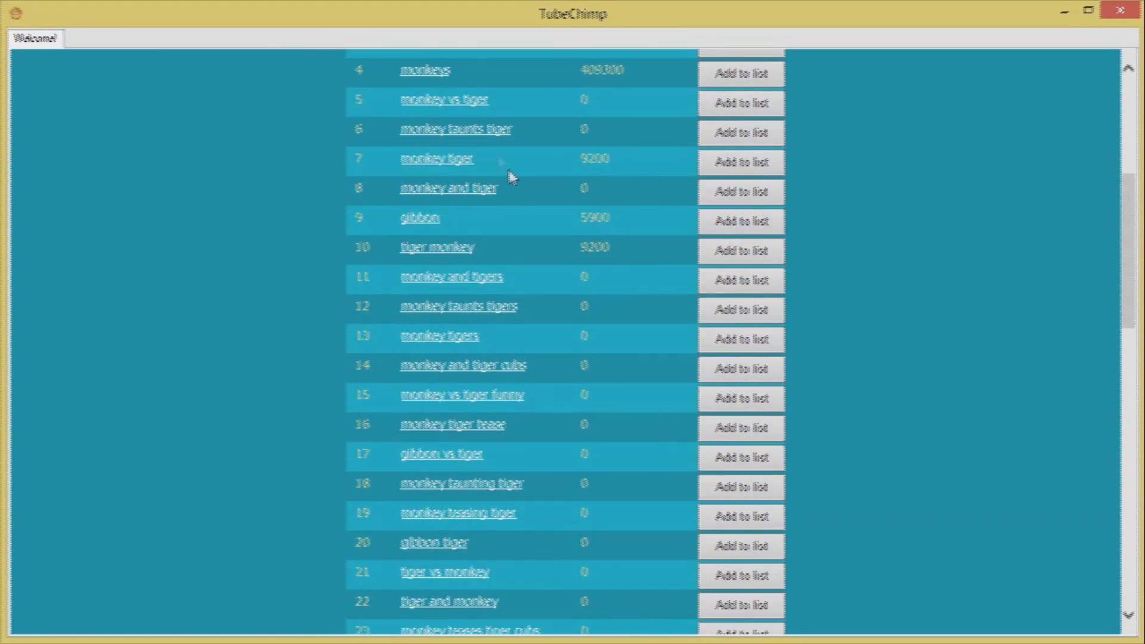
scroll(524, 157, up, 2)
scroll(537, 179, up, 3)
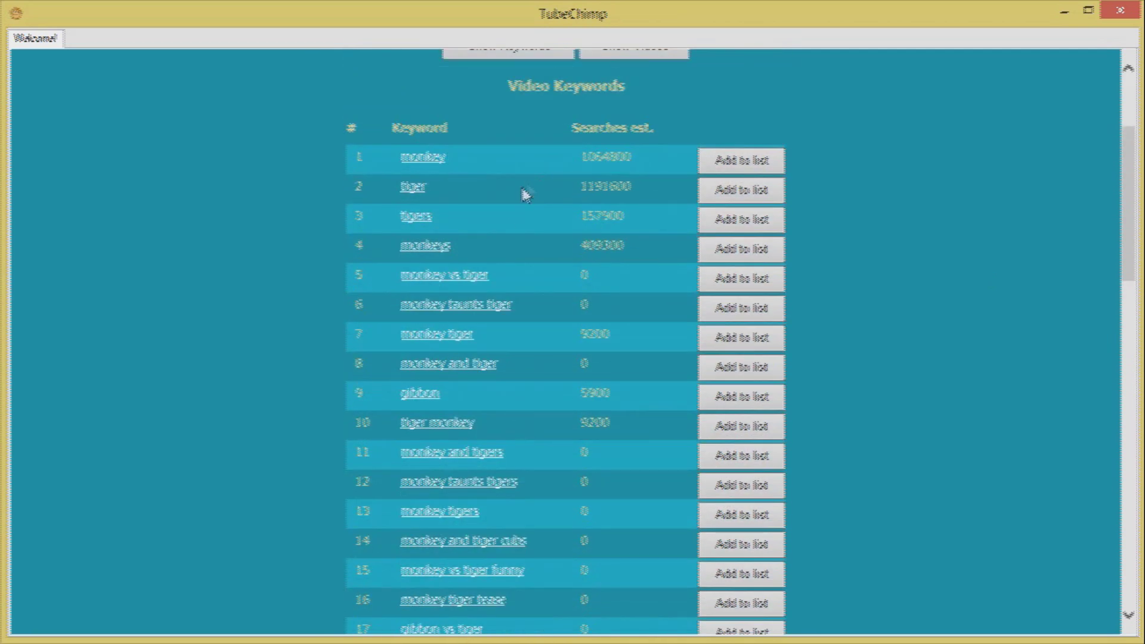
scroll(514, 224, down, 2)
scroll(504, 255, down, 3)
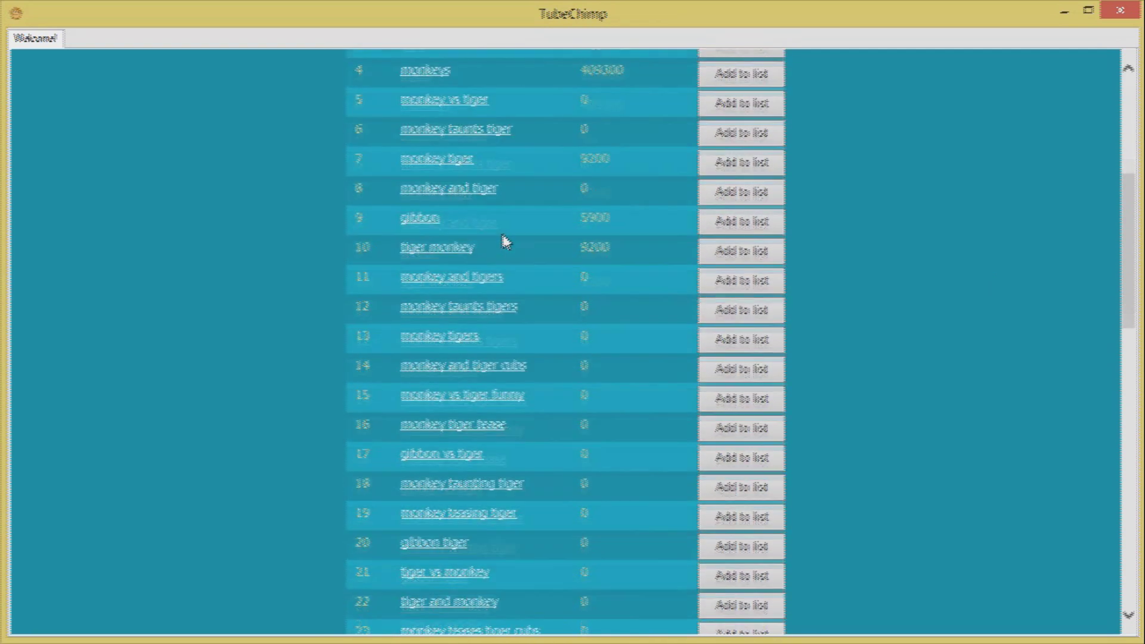
scroll(492, 215, down, 3)
scroll(514, 278, down, 3)
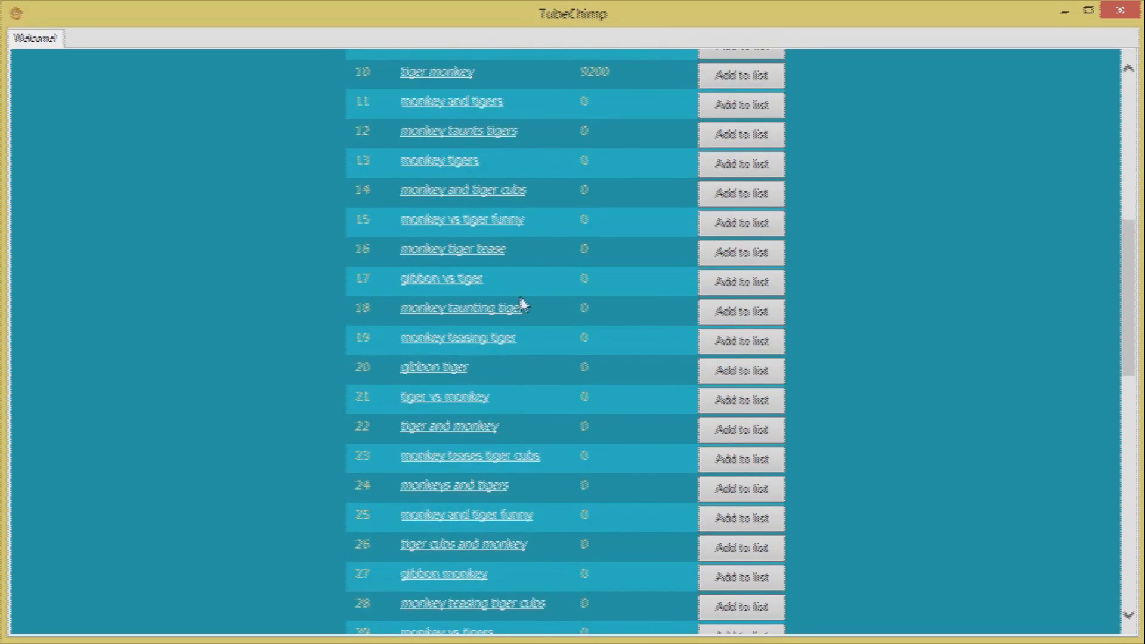
scroll(532, 341, down, 6)
scroll(533, 345, down, 11)
scroll(554, 385, down, 6)
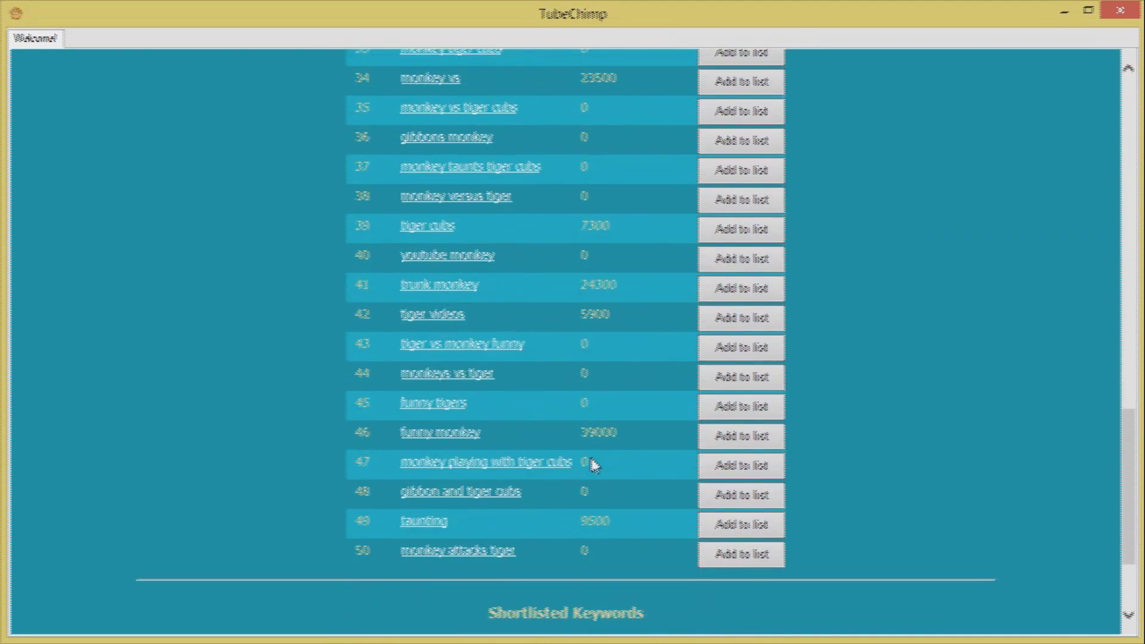
scroll(591, 460, down, 5)
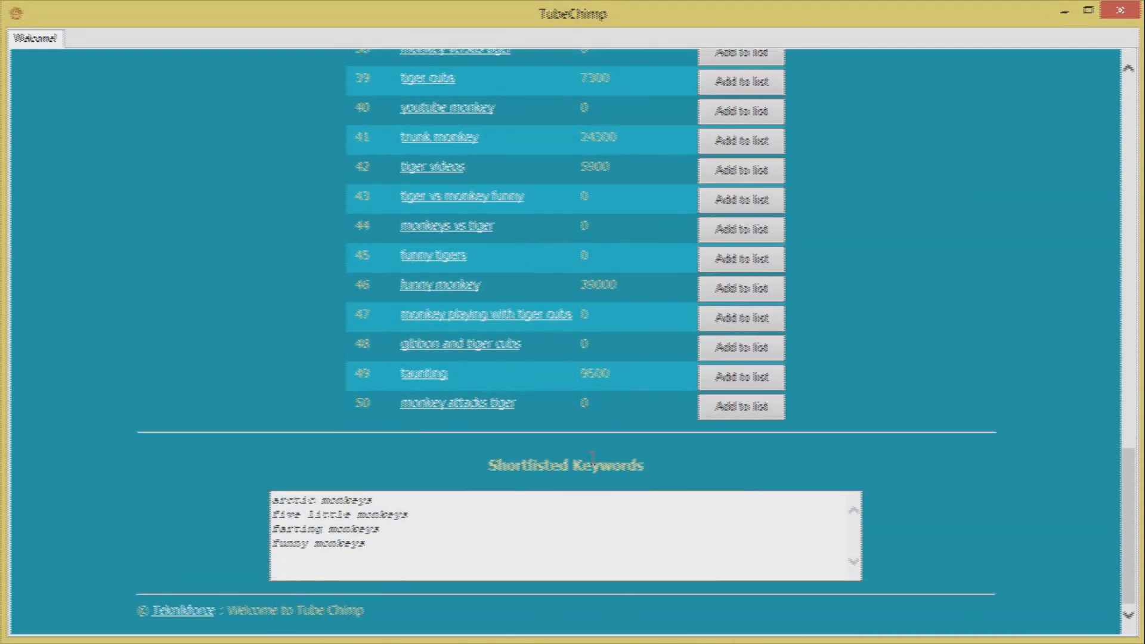
scroll(593, 461, up, 10)
scroll(544, 486, up, 4)
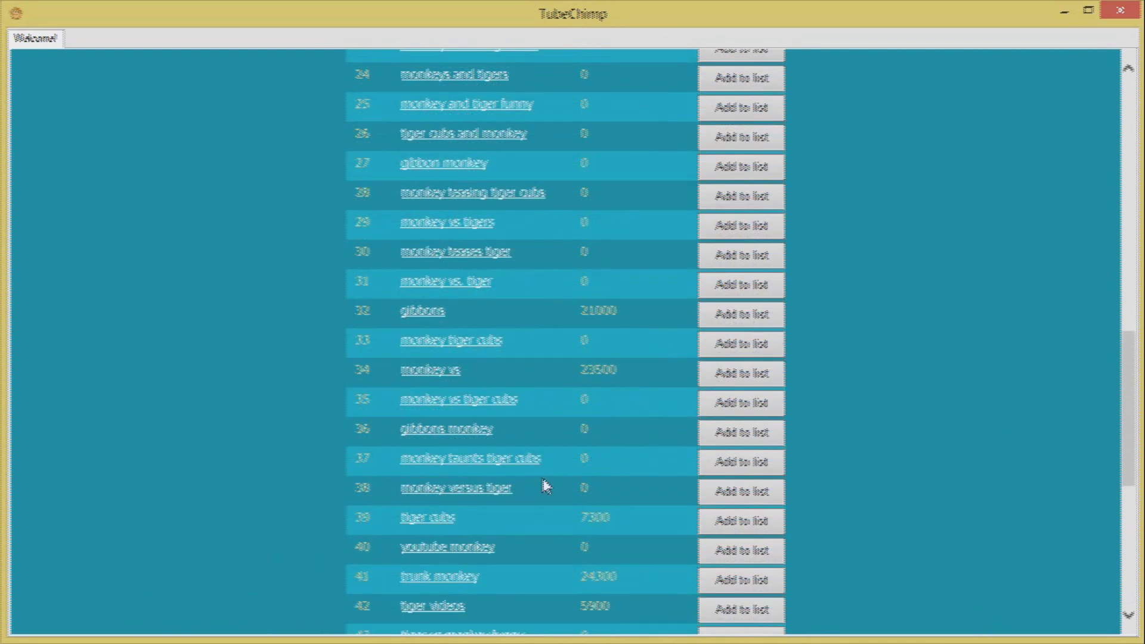
scroll(544, 486, up, 3)
scroll(543, 486, up, 6)
scroll(543, 486, up, 15)
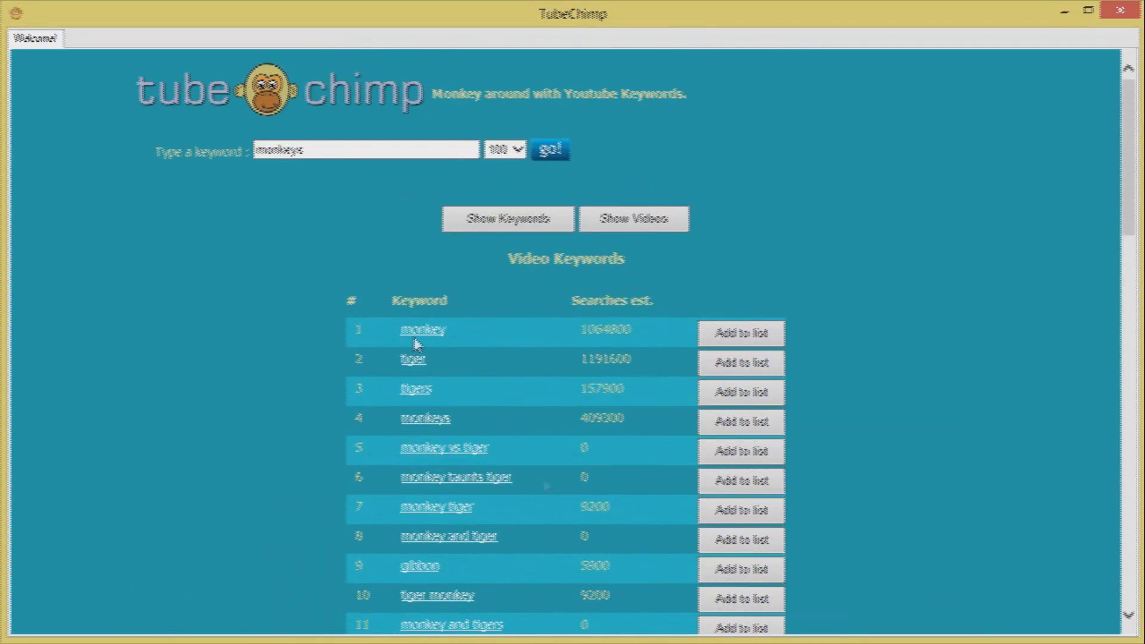
double_click(398, 149)
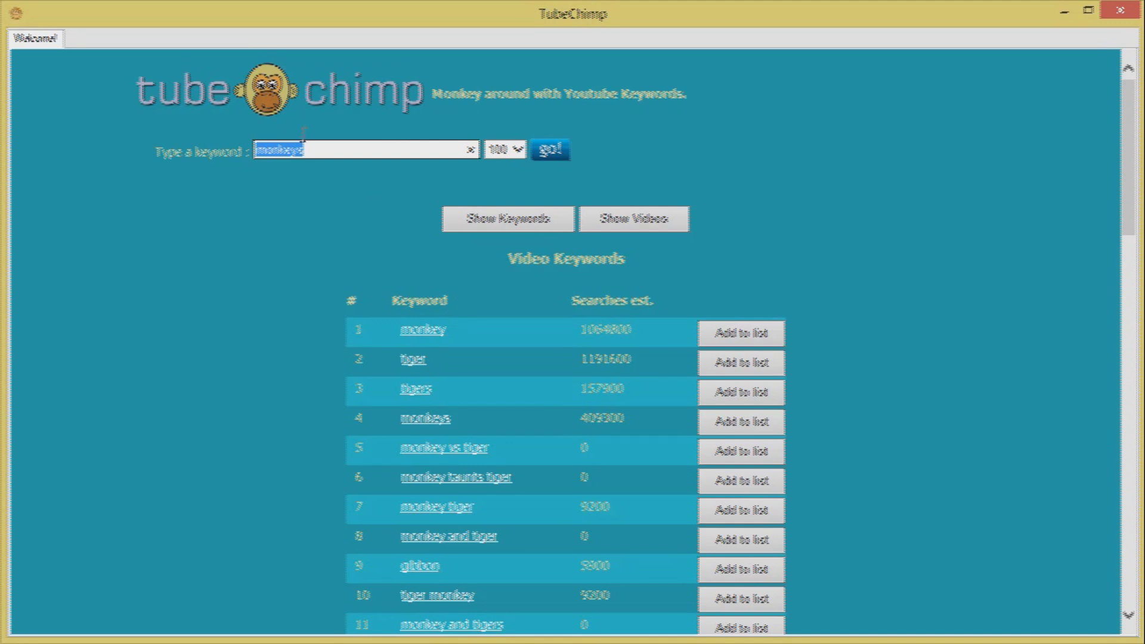
text(mo)
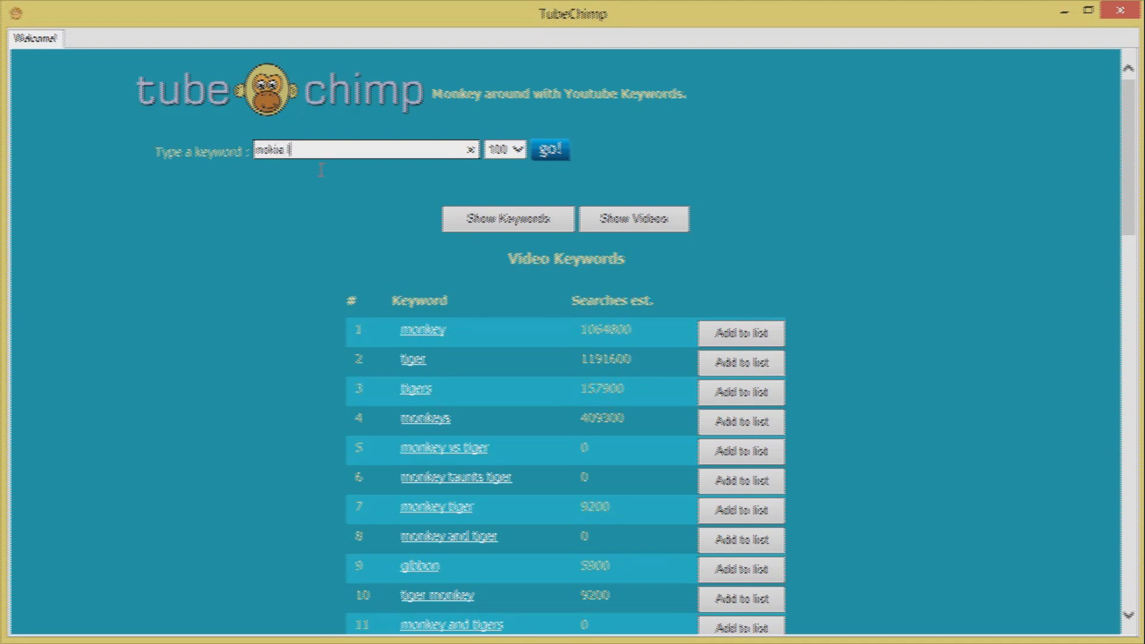
text(umia 910)
Run the nokia lumia 910 search and switch to its Videos Found list
click(547, 152)
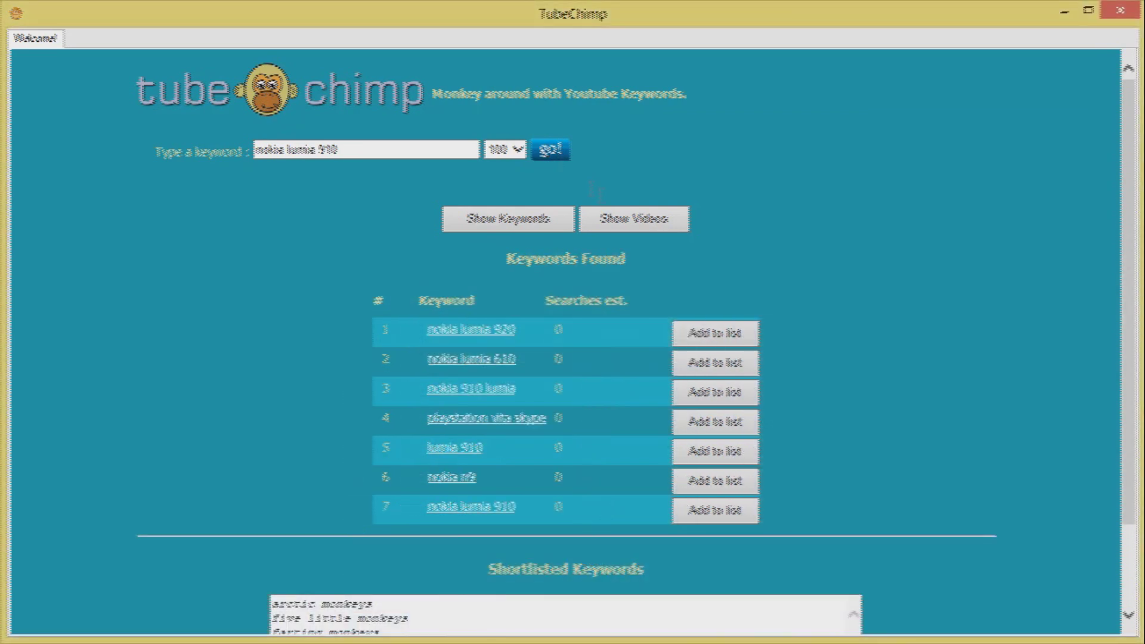
click(638, 227)
scroll(839, 383, down, 2)
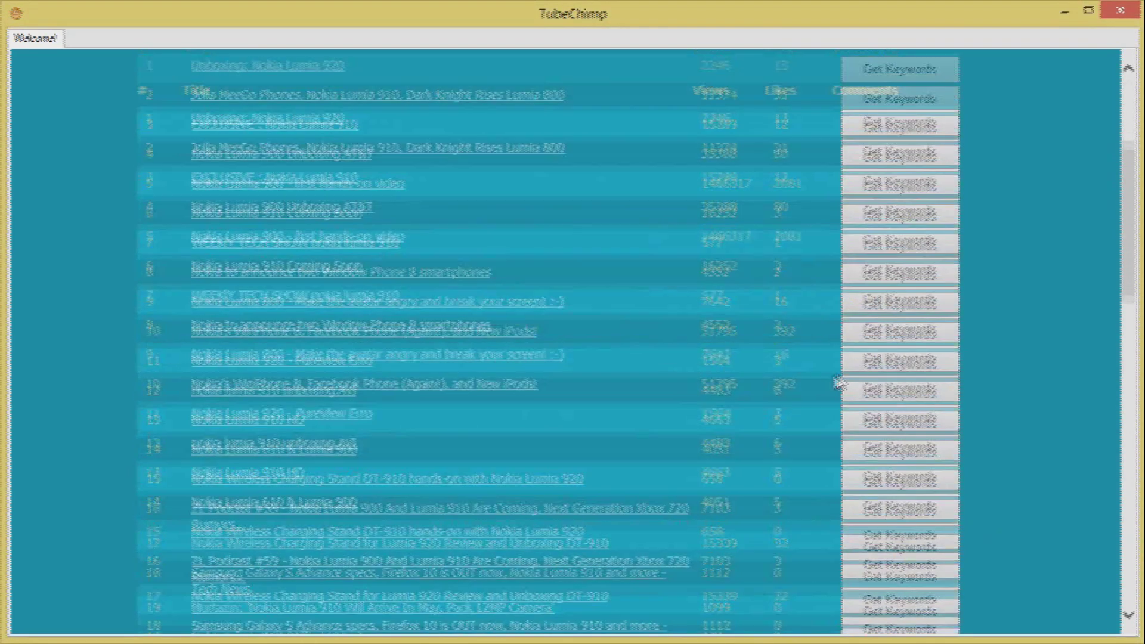
click(873, 250)
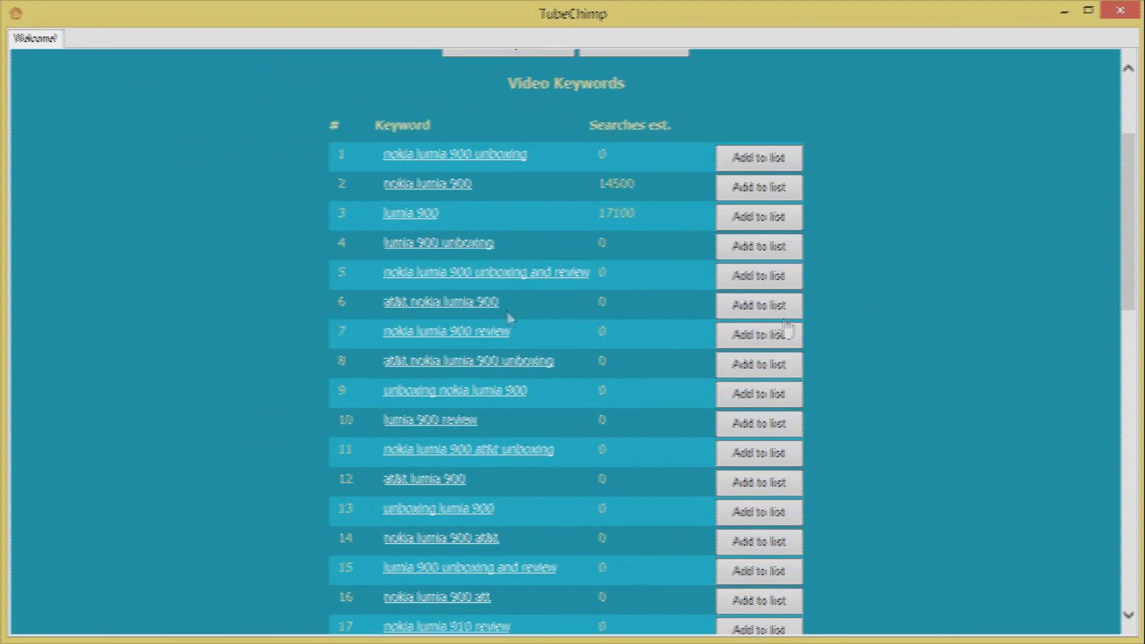
scroll(507, 319, up, 2)
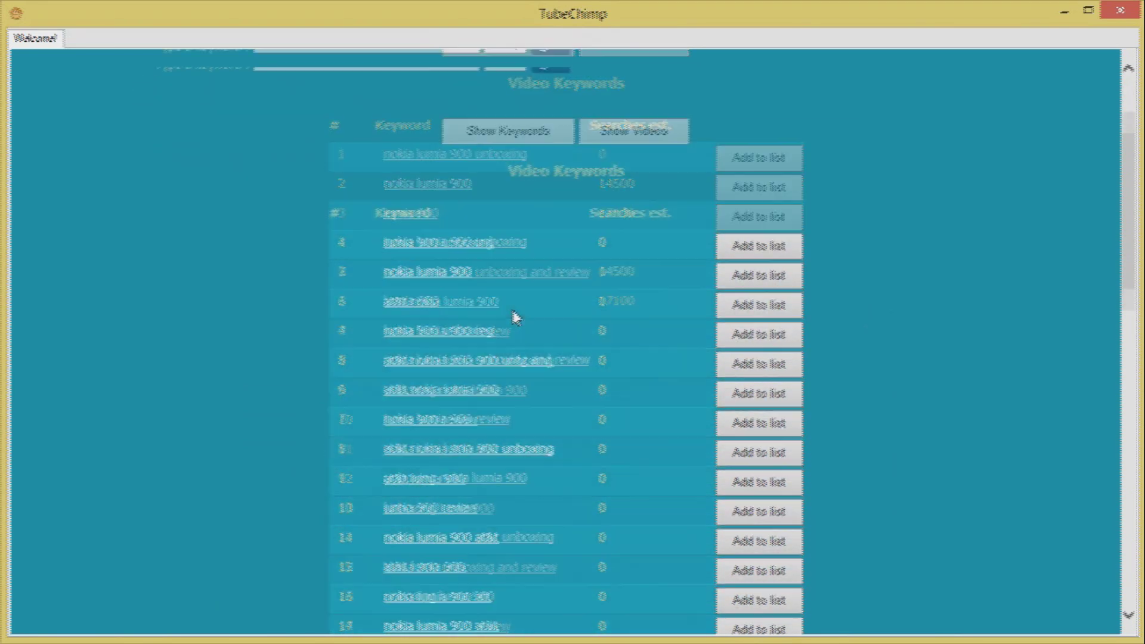
scroll(519, 331, down, 1)
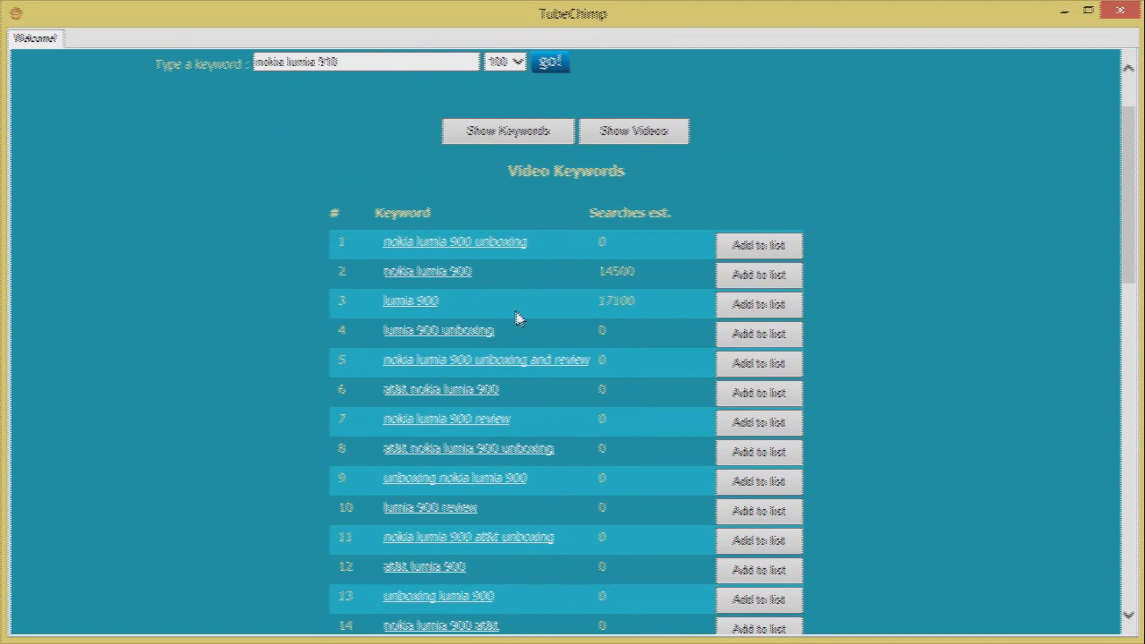
mouse_move(490, 281)
mouse_down()
mouse_move(384, 271)
mouse_move(490, 313)
mouse_up()
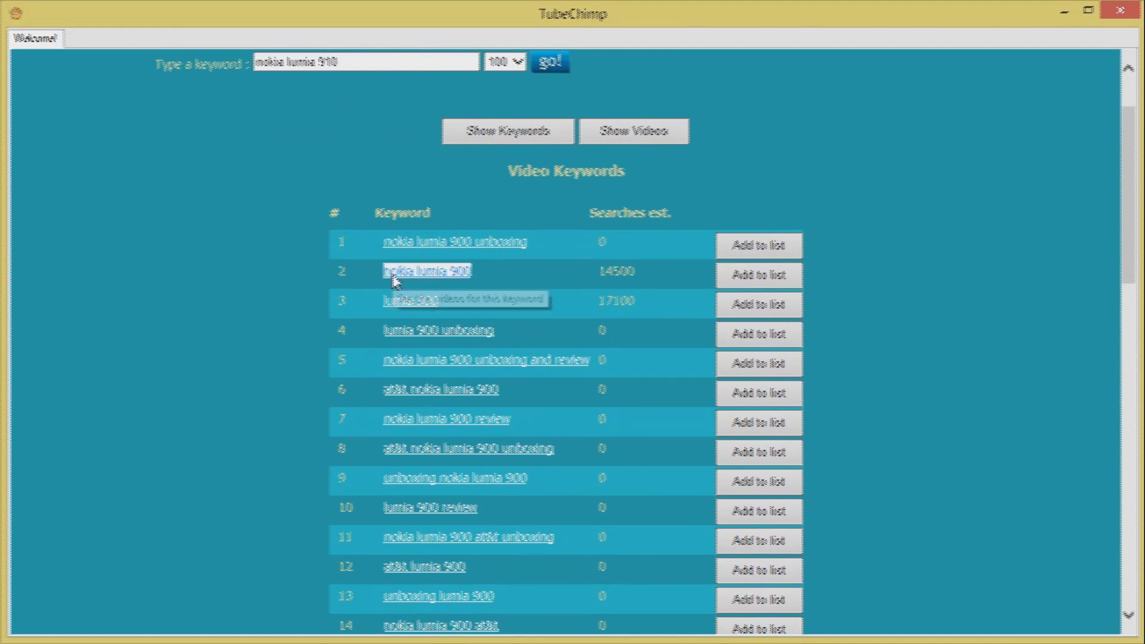
scroll(489, 313, down, 1)
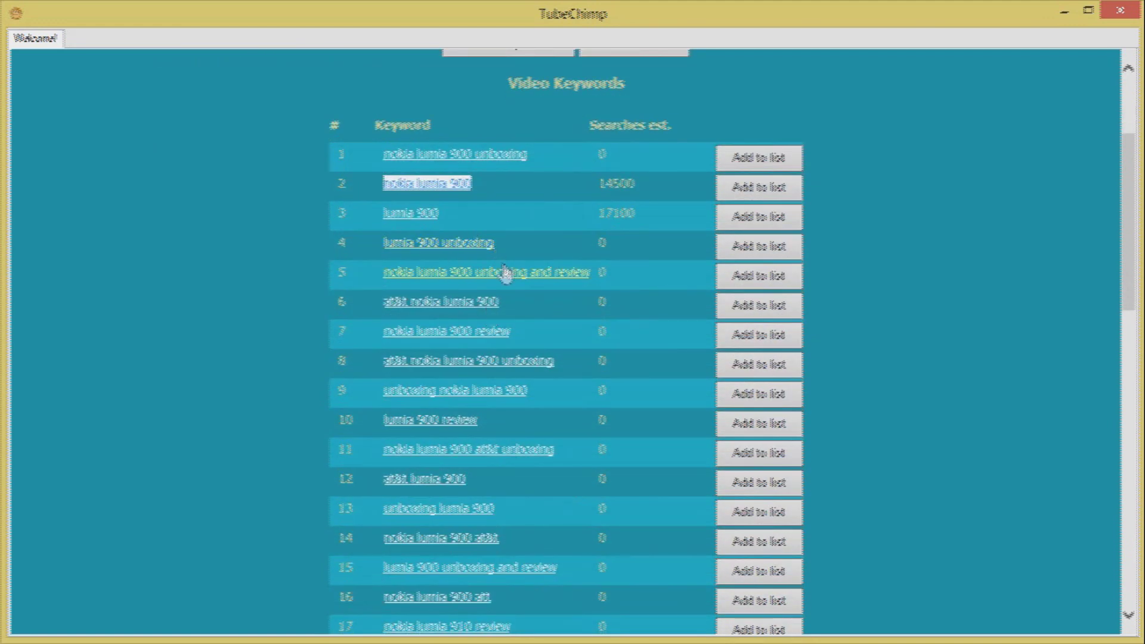
scroll(533, 313, down, 1)
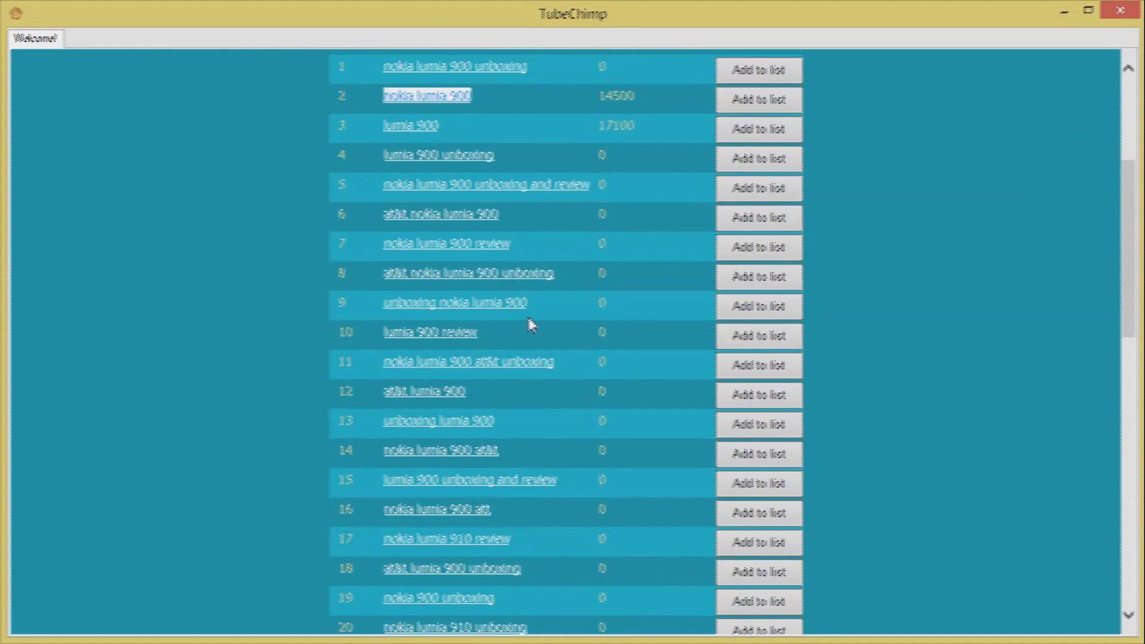
mouse_move(510, 219)
mouse_down()
mouse_move(404, 215)
mouse_move(488, 289)
mouse_up()
scroll(488, 288, down, 1)
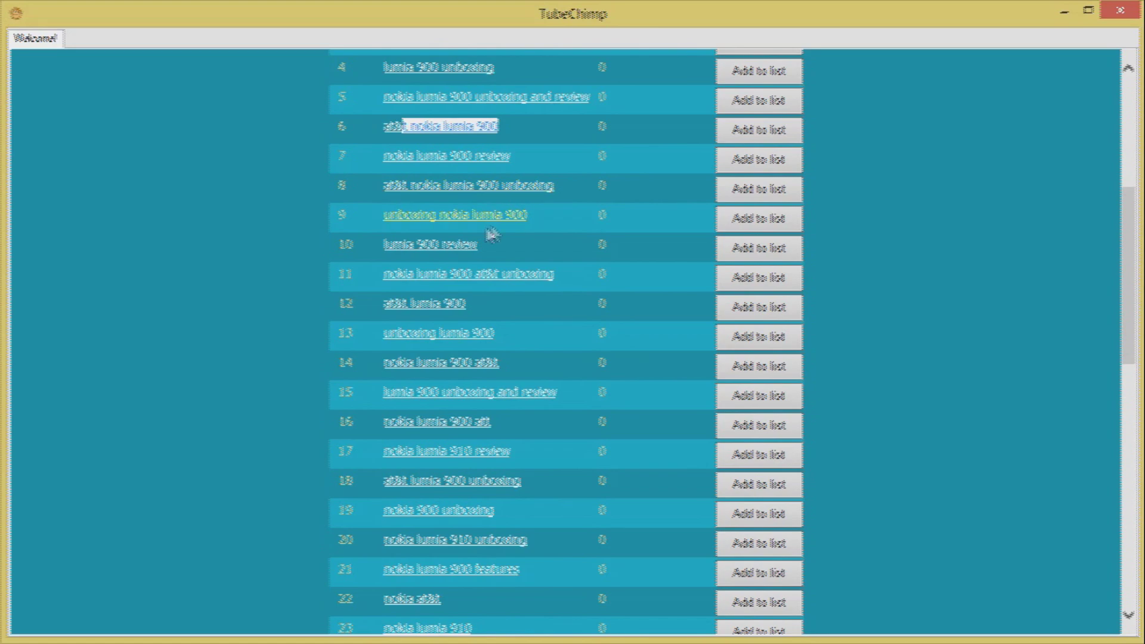
scroll(556, 300, down, 1)
scroll(560, 304, down, 1)
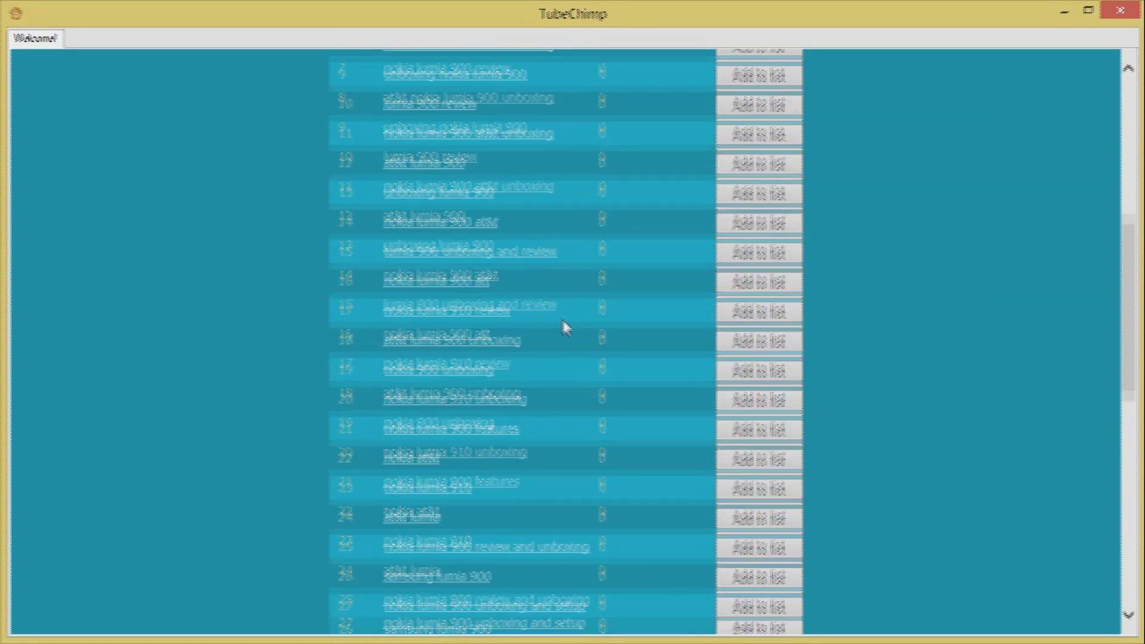
scroll(564, 327, down, 1)
scroll(564, 335, down, 2)
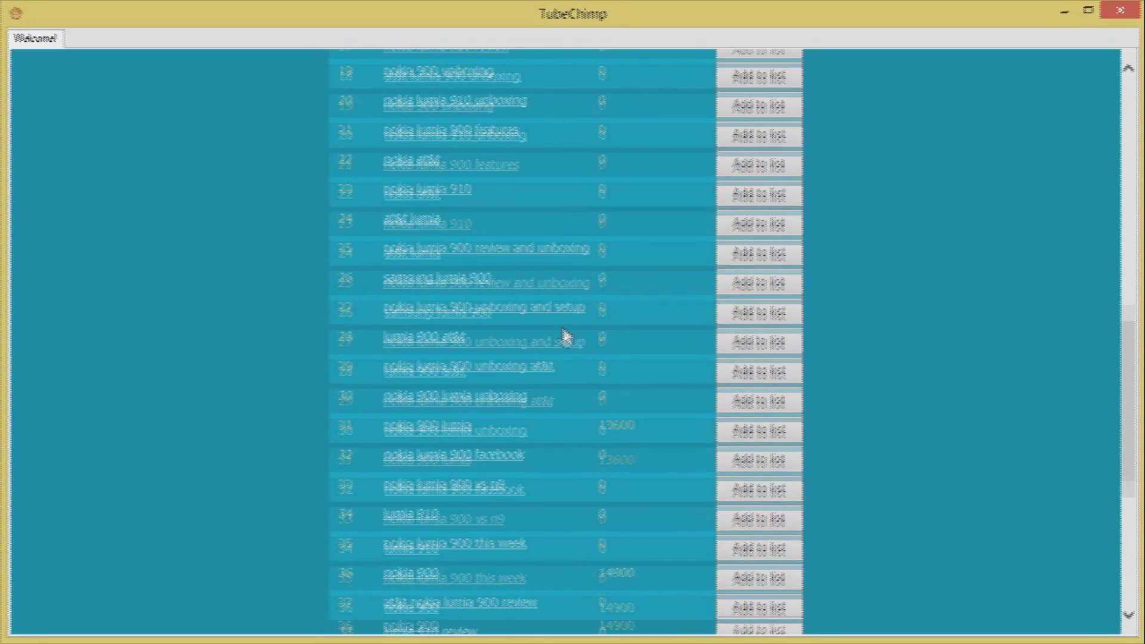
scroll(565, 335, down, 2)
scroll(651, 410, up, 7)
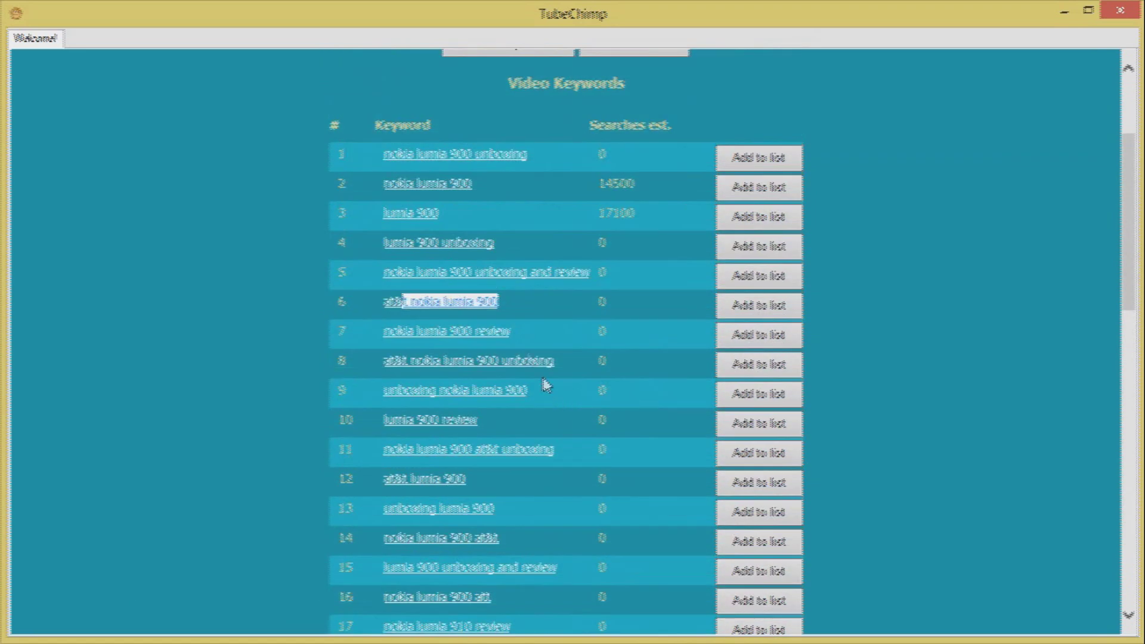
scroll(537, 358, up, 2)
click(617, 148)
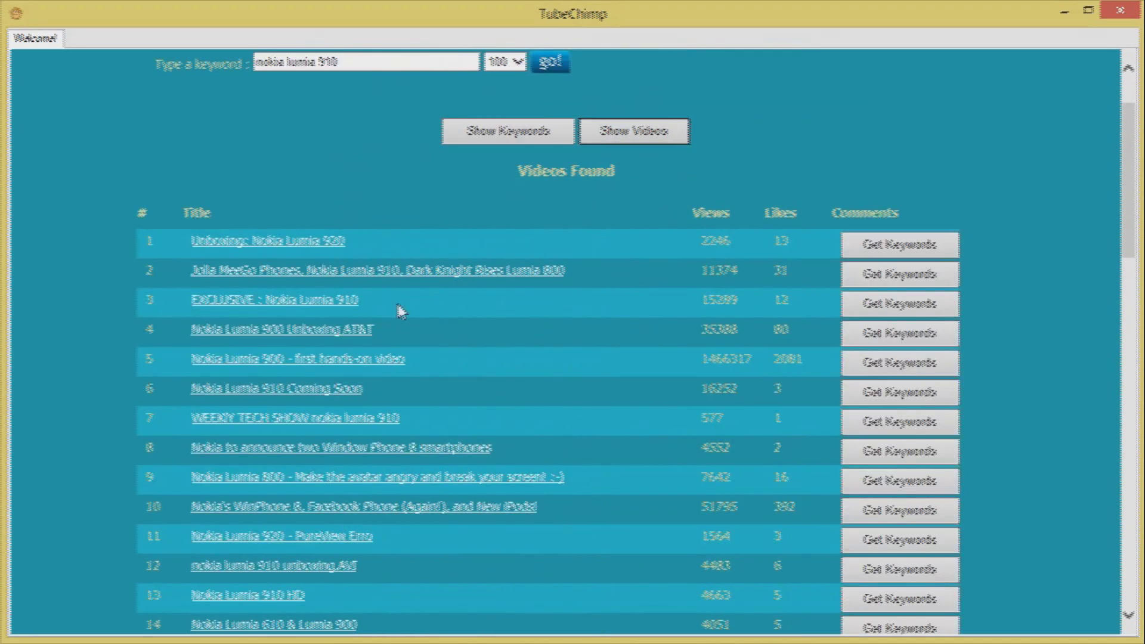
Get the Video Keywords for the row 4 video, Nokia Lumia 900 Unboxing AT&T
drag(358, 302, 225, 303)
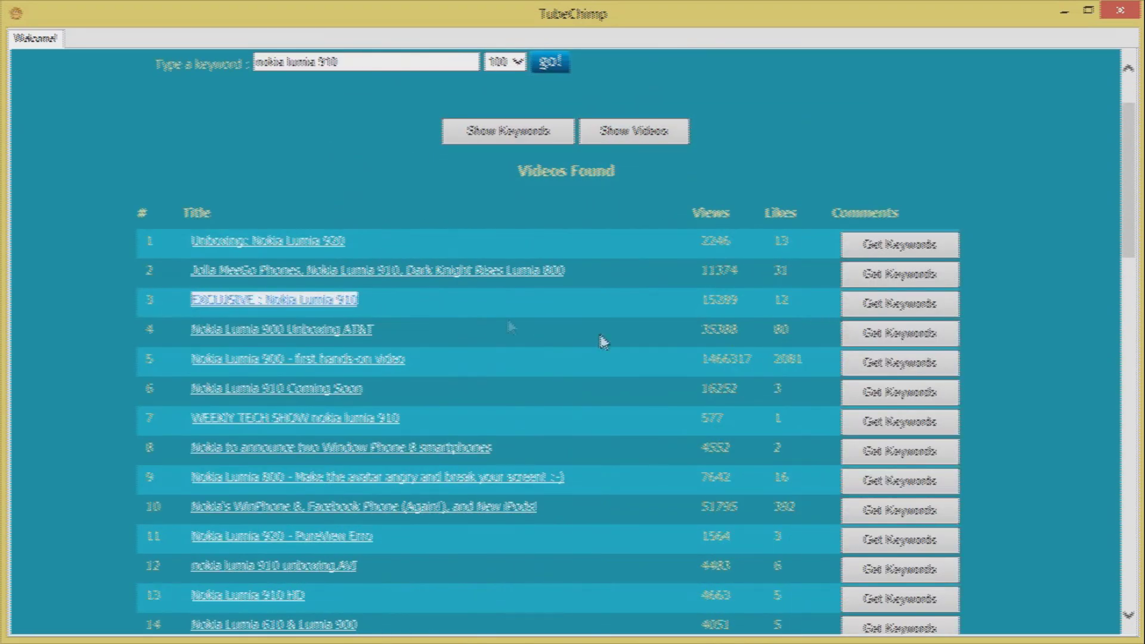
drag(373, 331, 191, 332)
drag(403, 341, 177, 329)
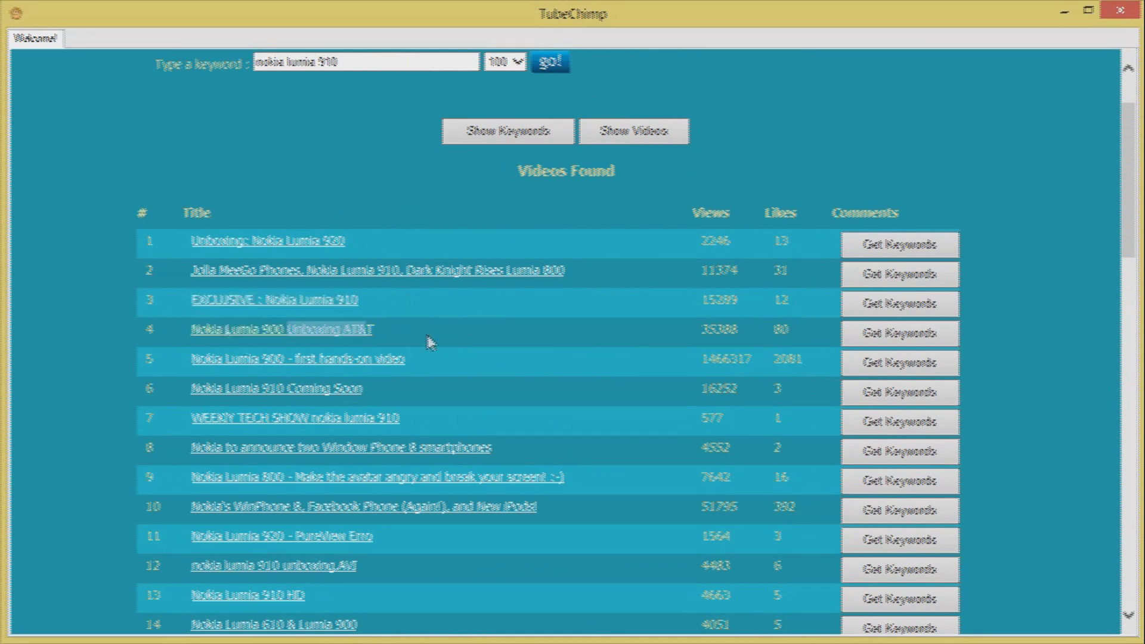
click(381, 344)
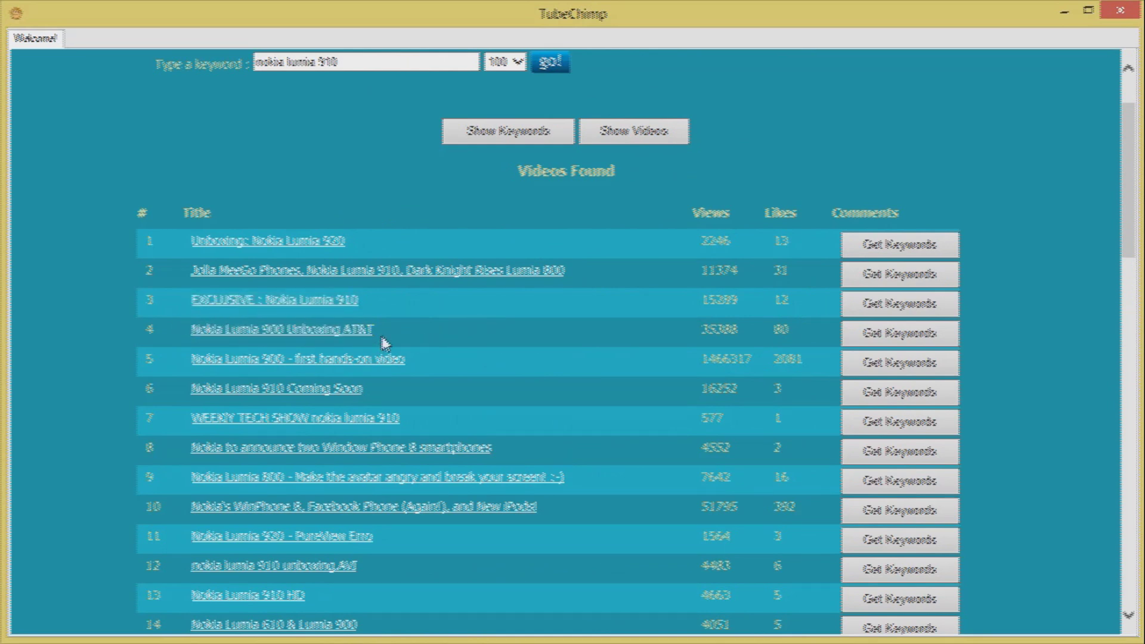
click(895, 332)
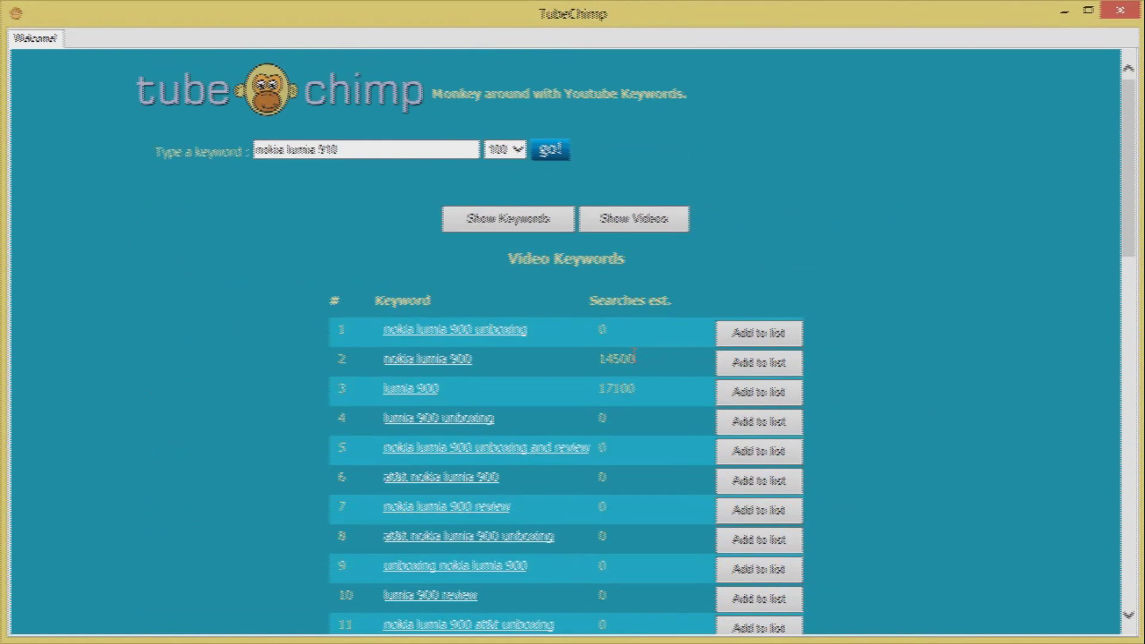
scroll(632, 359, down, 2)
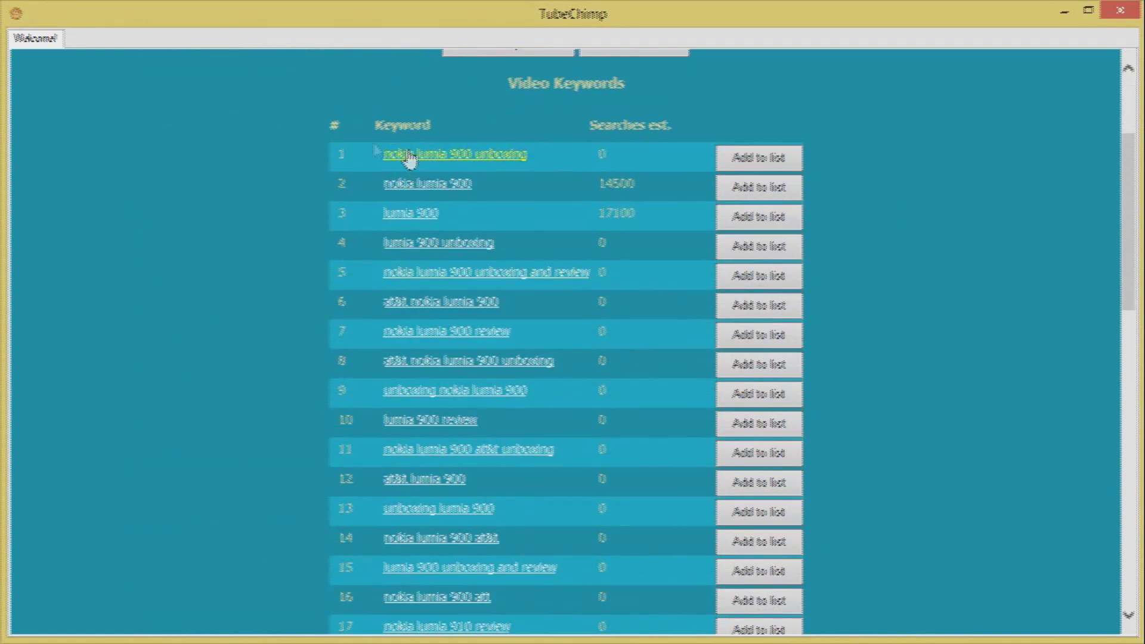
mouse_move(376, 153)
mouse_down()
mouse_move(471, 396)
mouse_move(618, 609)
mouse_up()
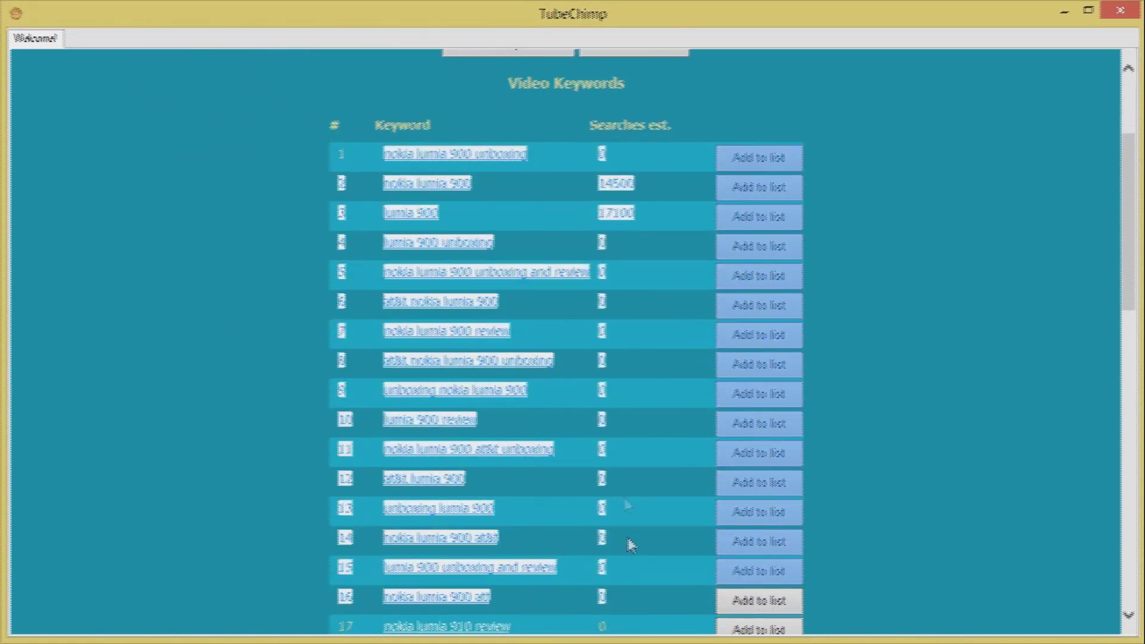
click(625, 503)
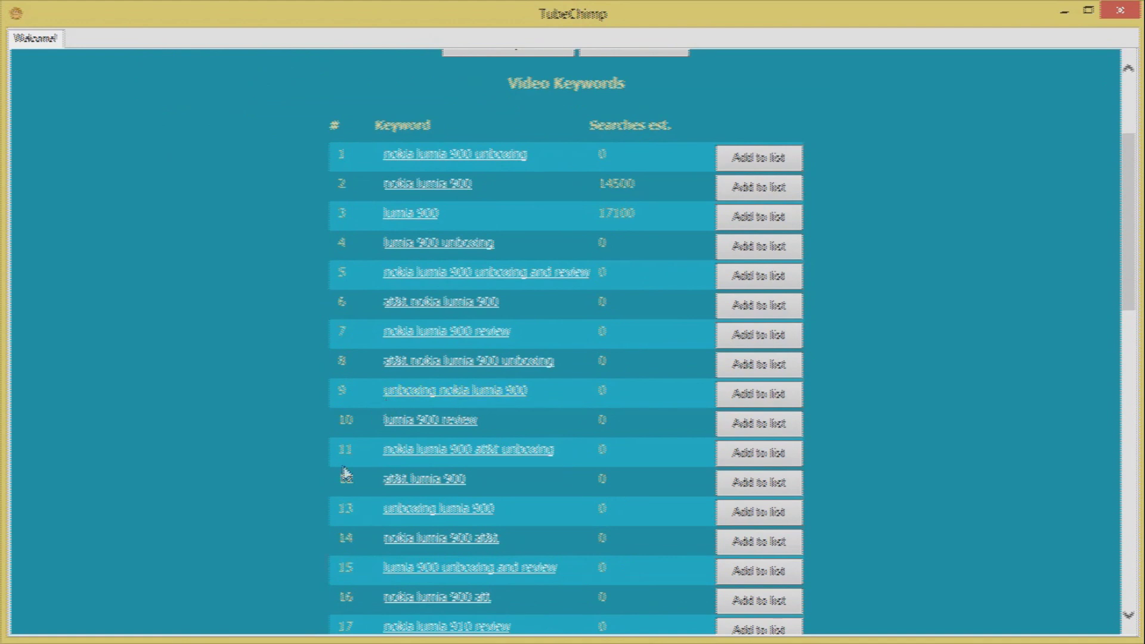